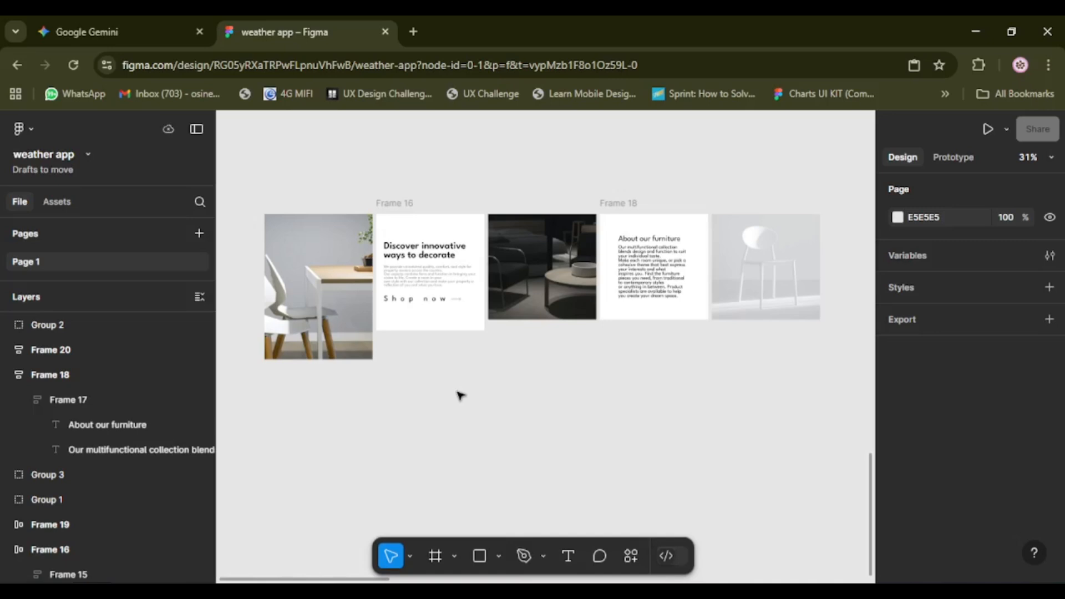
Try moving Frame 18 and the white chair image into a second row and wrapping each row in its own auto layout frame
left_click_drag(618, 203, 288, 377)
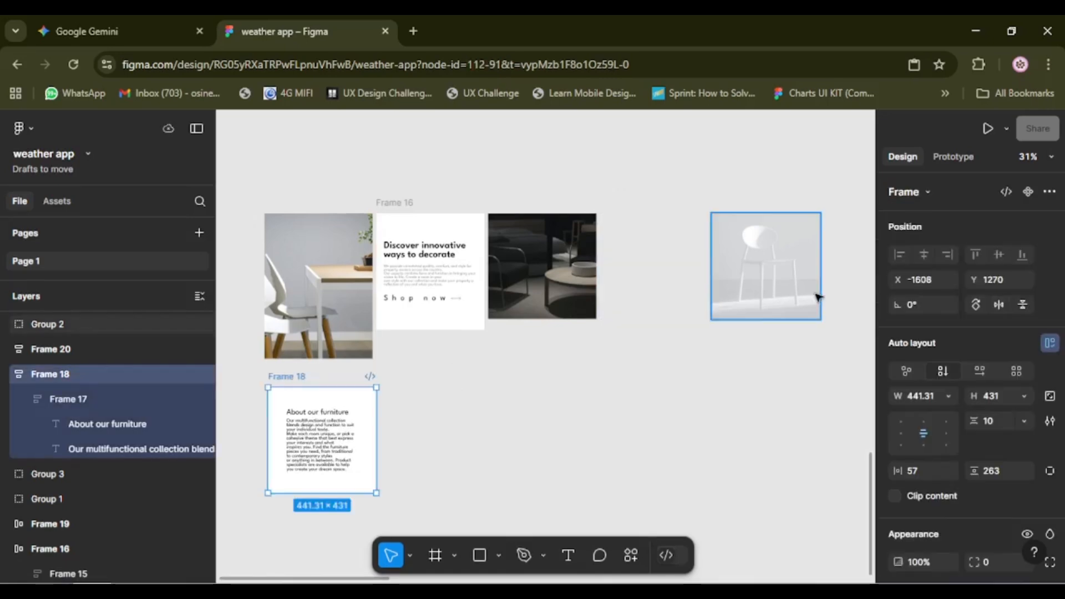
left_click_drag(785, 278, 468, 450)
left_click_drag(237, 207, 641, 352)
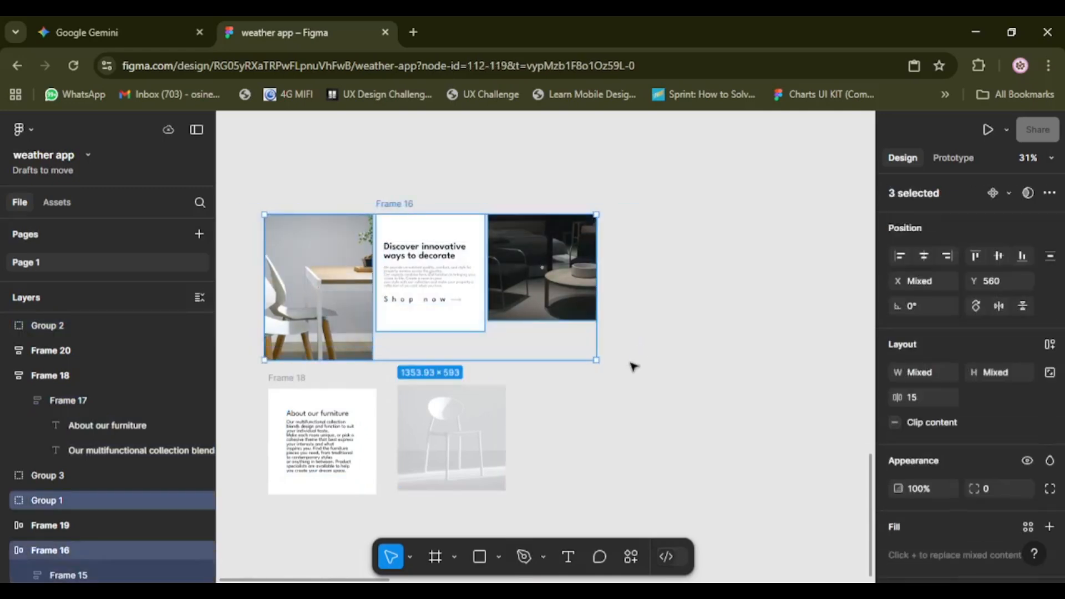
key("shift+a")
left_click(547, 485)
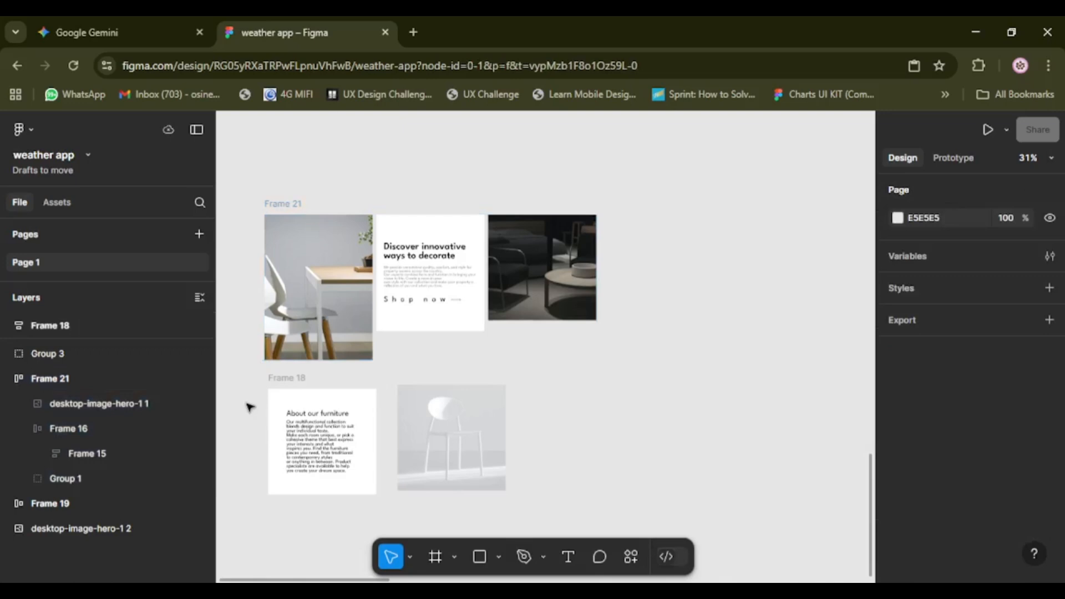
left_click_drag(250, 407, 599, 527)
key("shift+a")
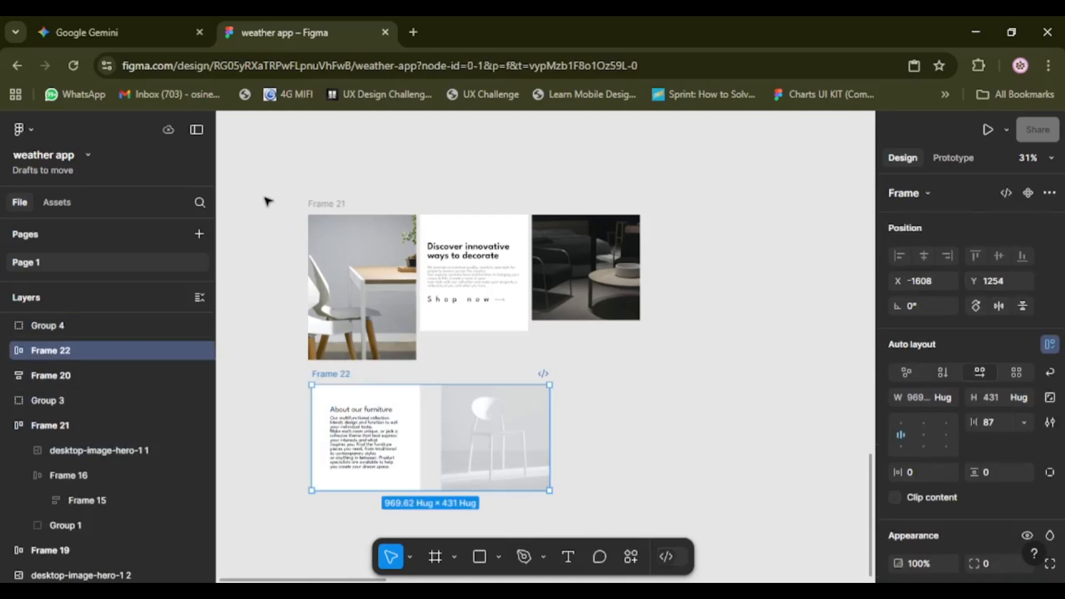
left_click_drag(254, 175, 662, 491)
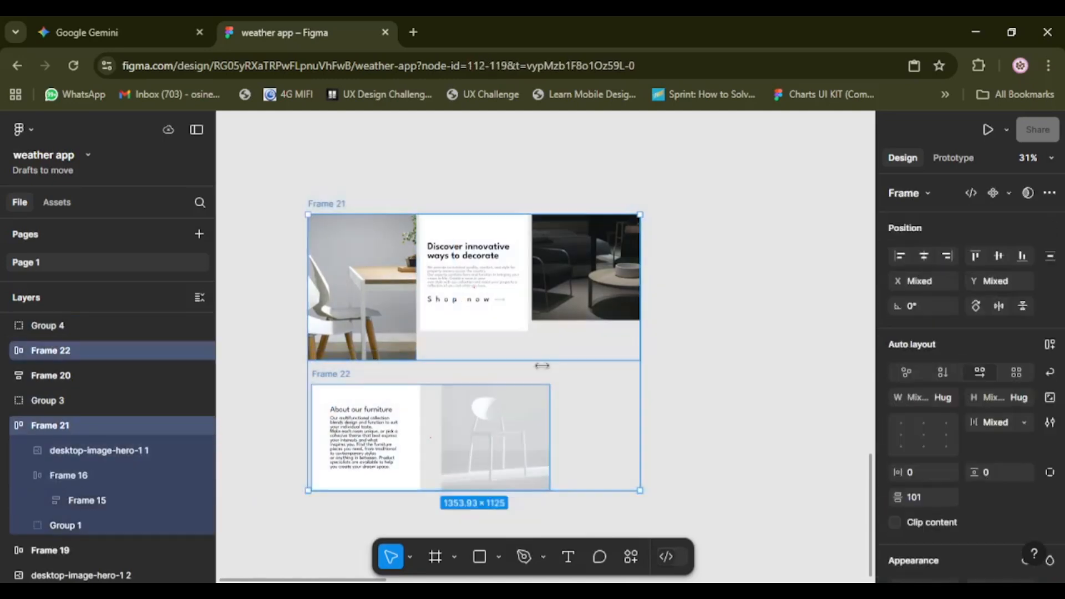
mouse_move(640, 353)
left_mouse_down()
mouse_move(363, 360)
mouse_move(642, 332)
left_mouse_up()
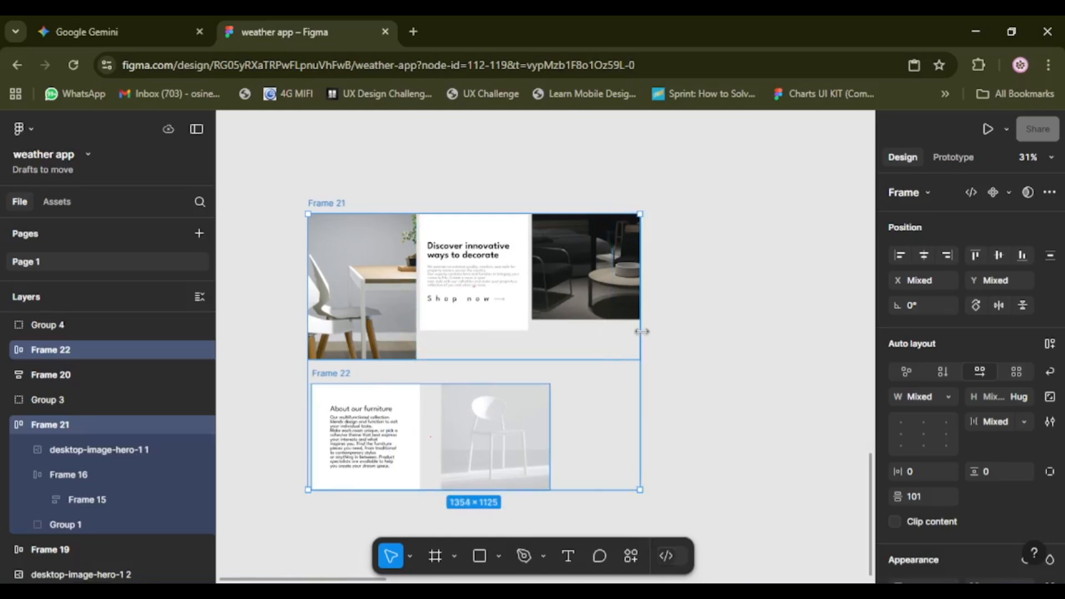
Undo the two-row arrangement and wrap all five furniture items in one auto layout frame
key("ctrl+z")
key("ctrl+z")
key("ctrl+z")
key("ctrl+z")
key("ctrl+z")
key("ctrl+z")
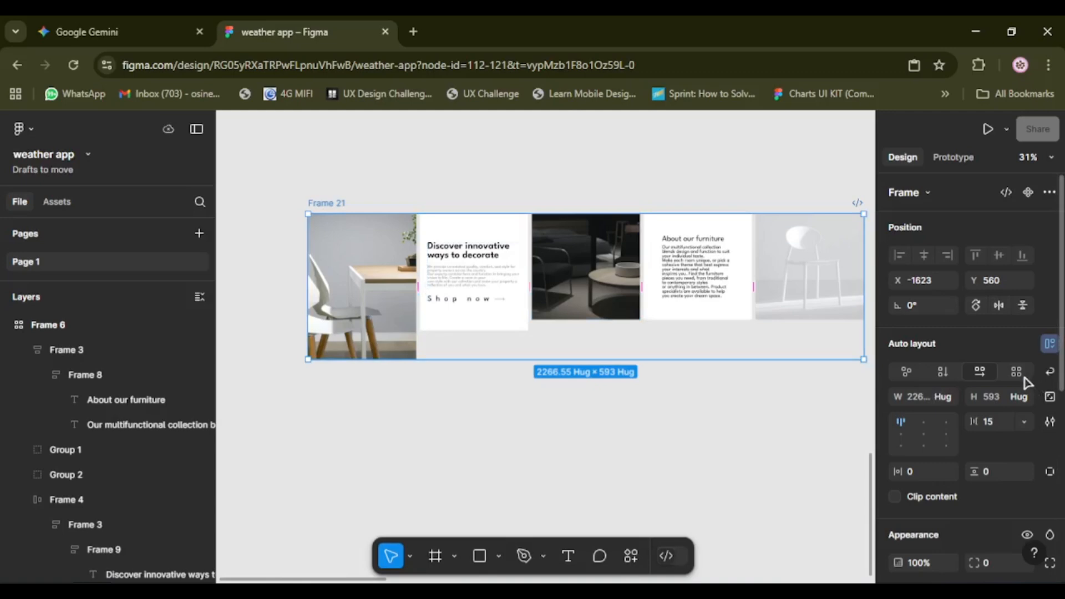
Switch Frame 21 to grid auto layout and stretch its height to about 1149
left_click(1018, 372)
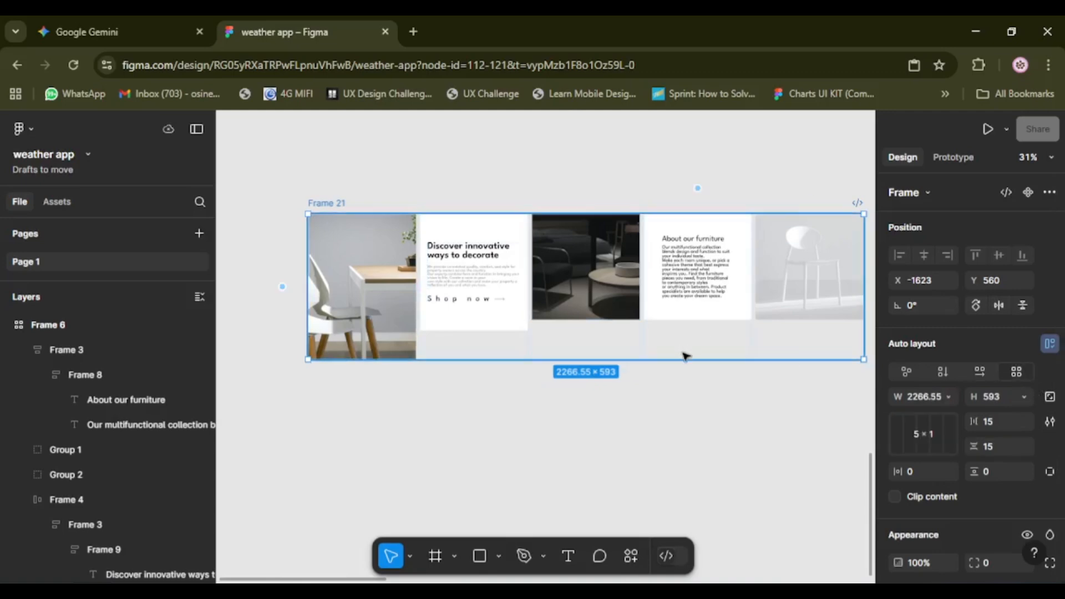
left_click_drag(684, 355, 675, 494)
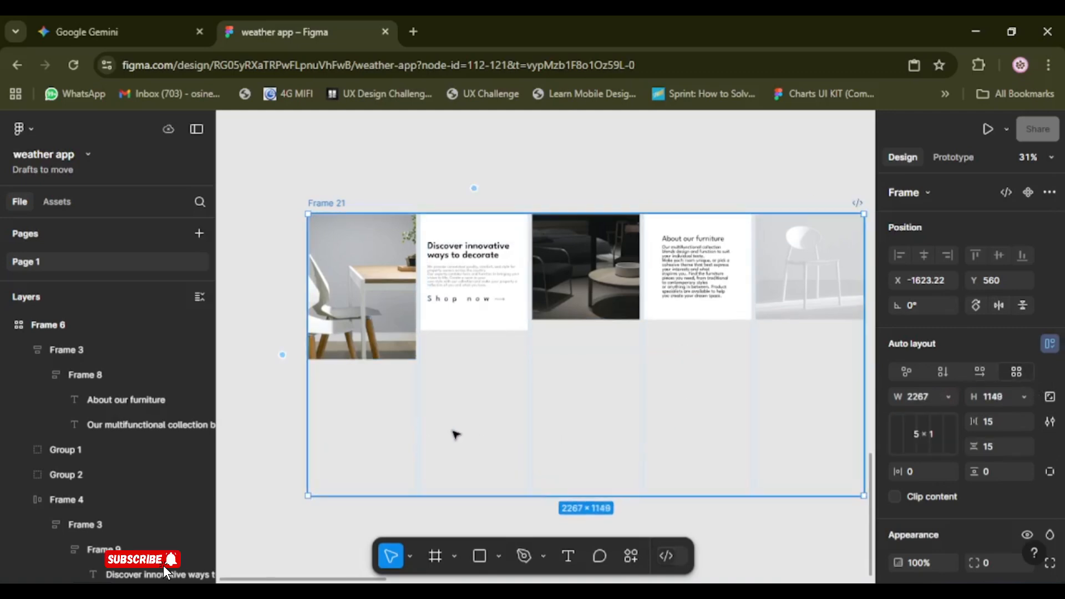
Try Frame 21 in horizontal flow with top-center alignment, and return it to grid flow
left_click(979, 371)
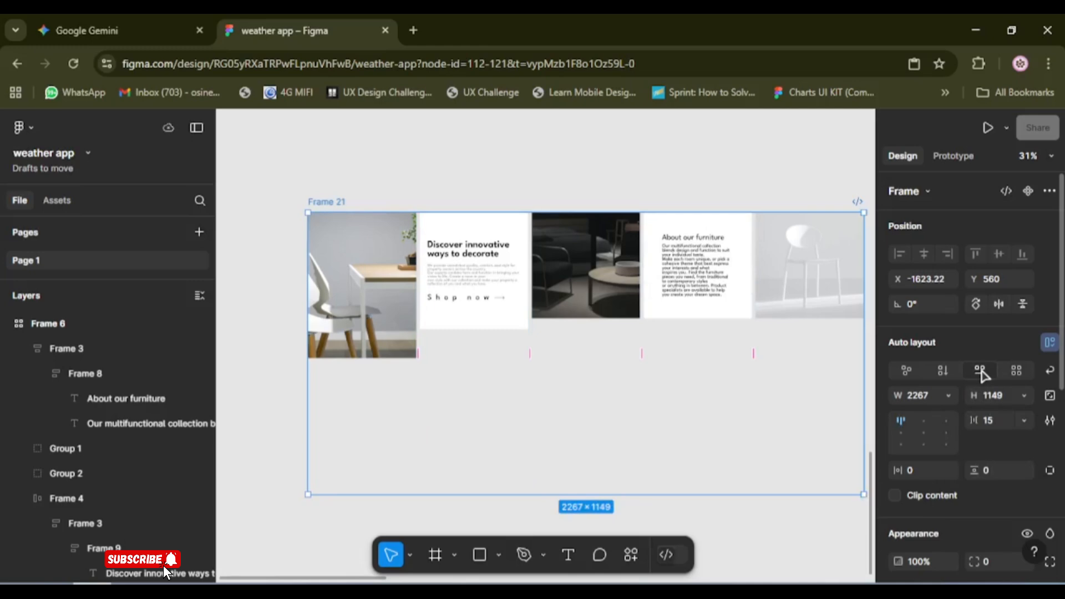
left_click(924, 423)
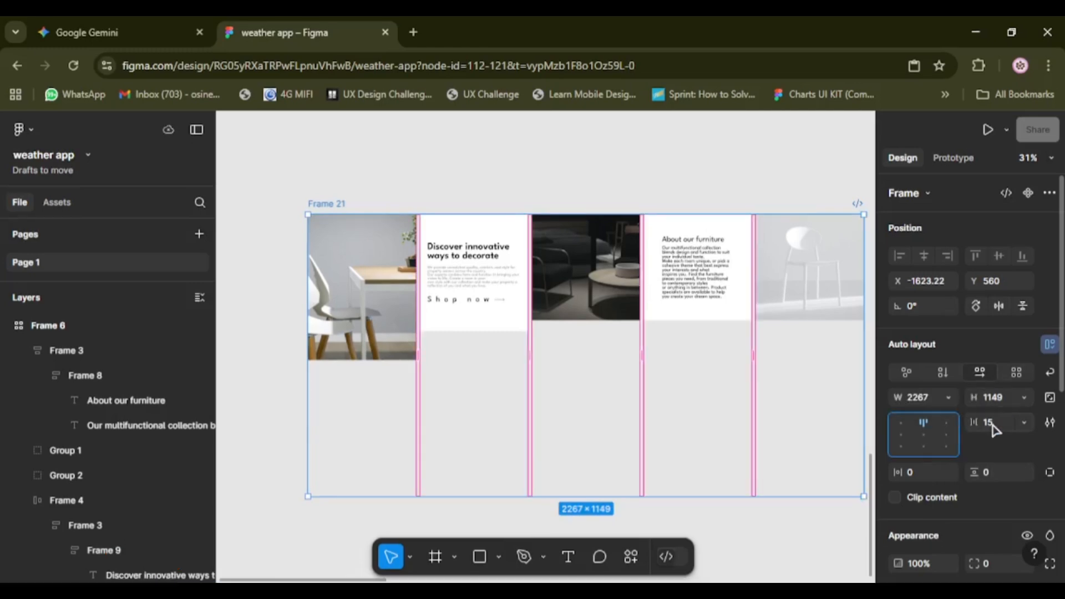
left_click(1016, 372)
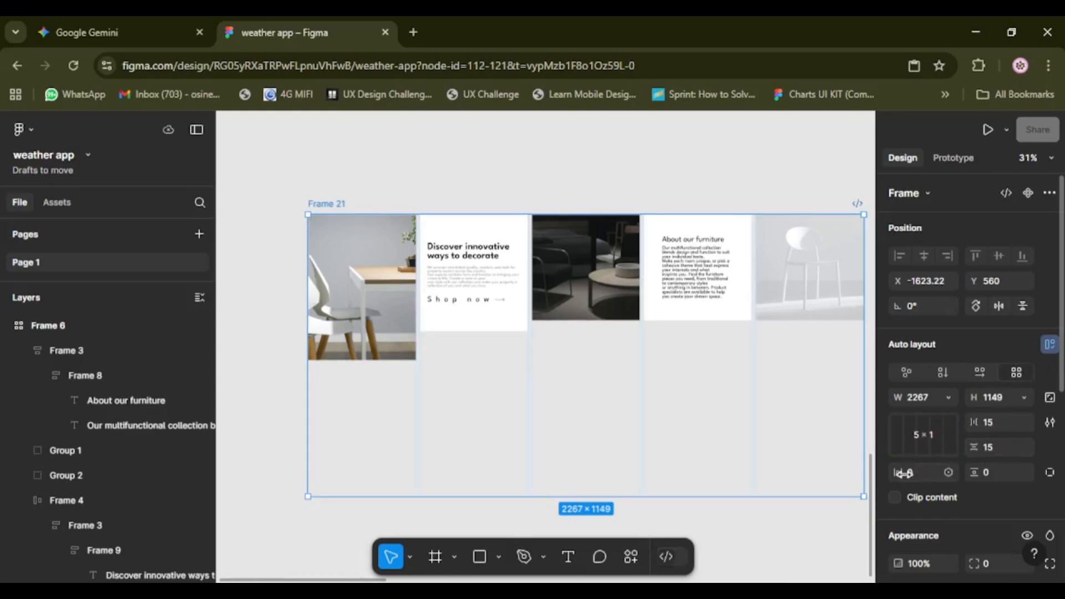
Set both the column gap and the row gap of Frame 21's grid to 0
scroll(352, 522, "right", 2)
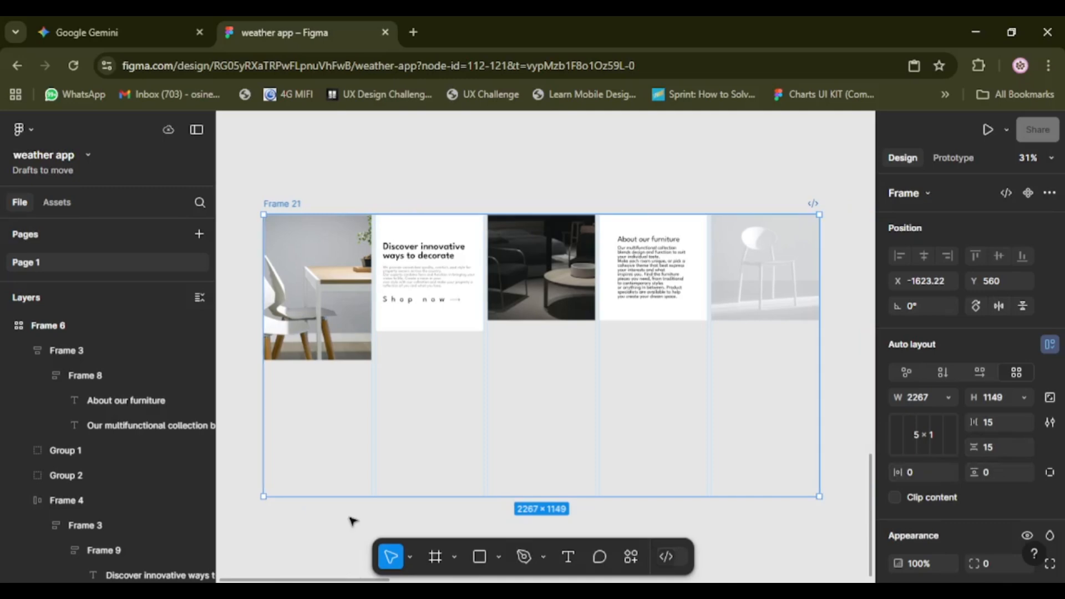
mouse_move(819, 352)
left_mouse_down()
mouse_move(609, 351)
mouse_move(774, 347)
mouse_move(821, 361)
left_mouse_up()
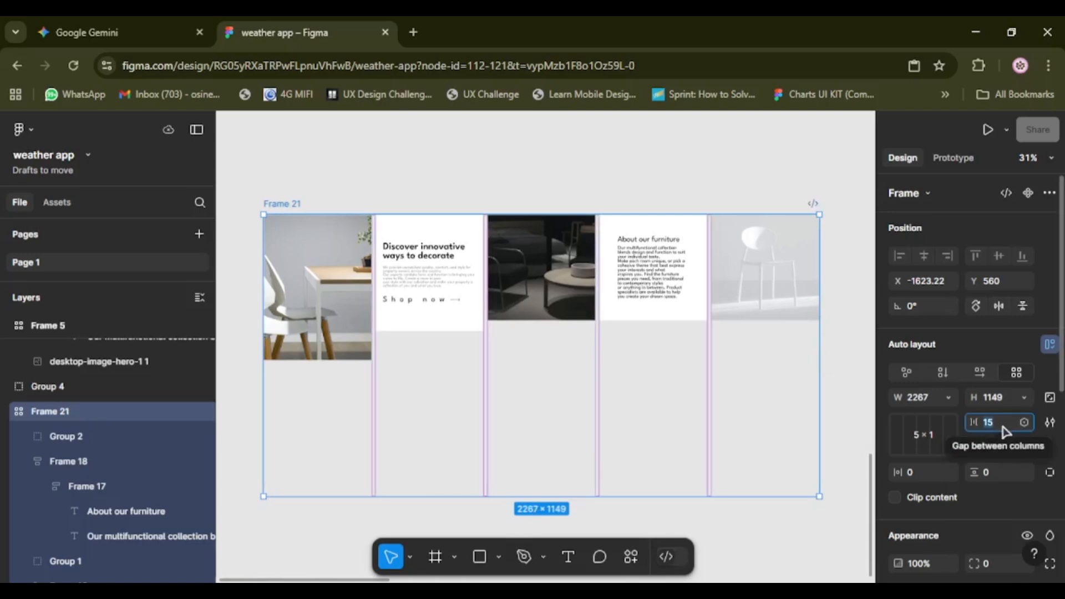
type("0")
left_click(1010, 451)
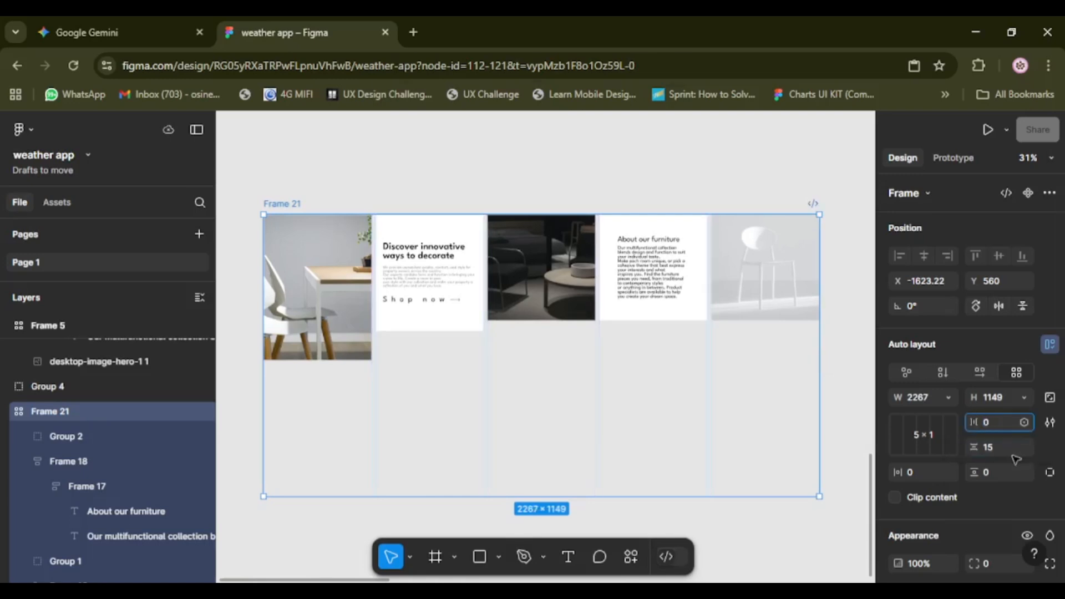
type("0")
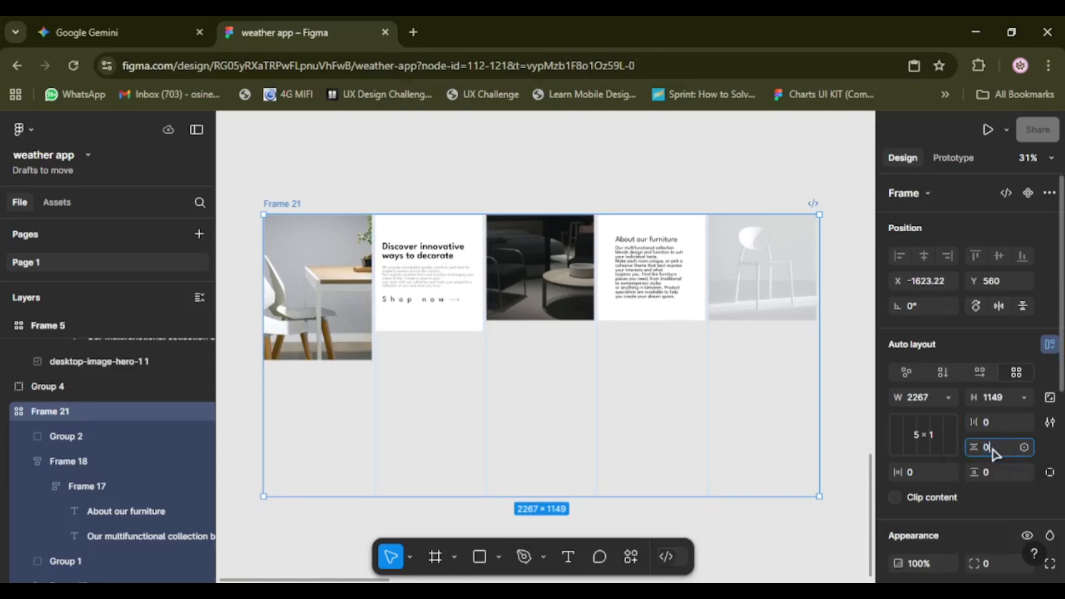
key("Return")
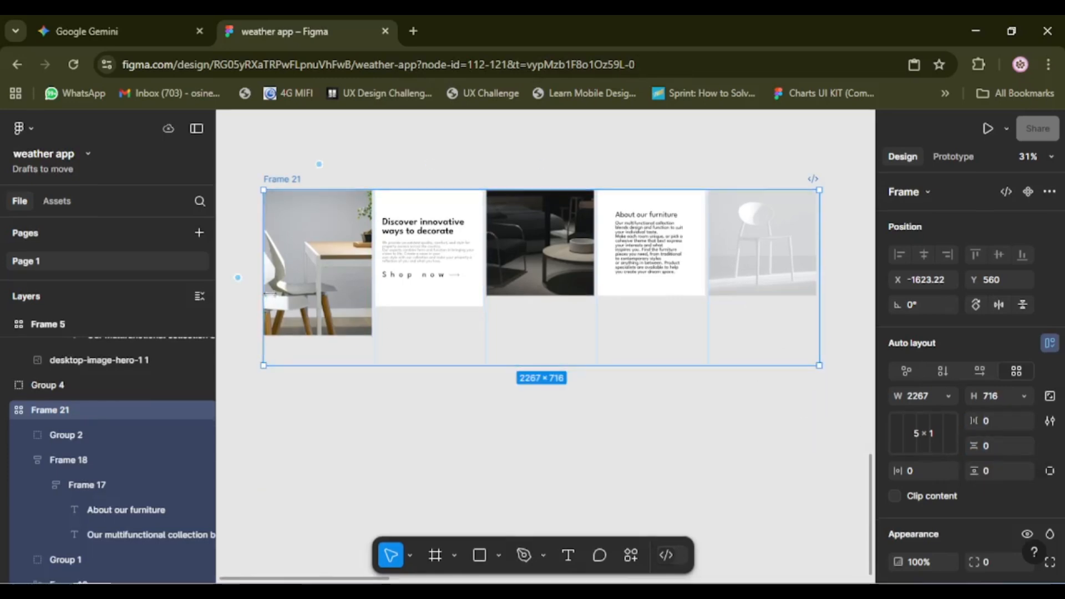
Set Frame 21's grid to 3 columns by 2 rows and resize the frame to about 1360 × 1200
left_click(542, 272)
left_click(646, 265)
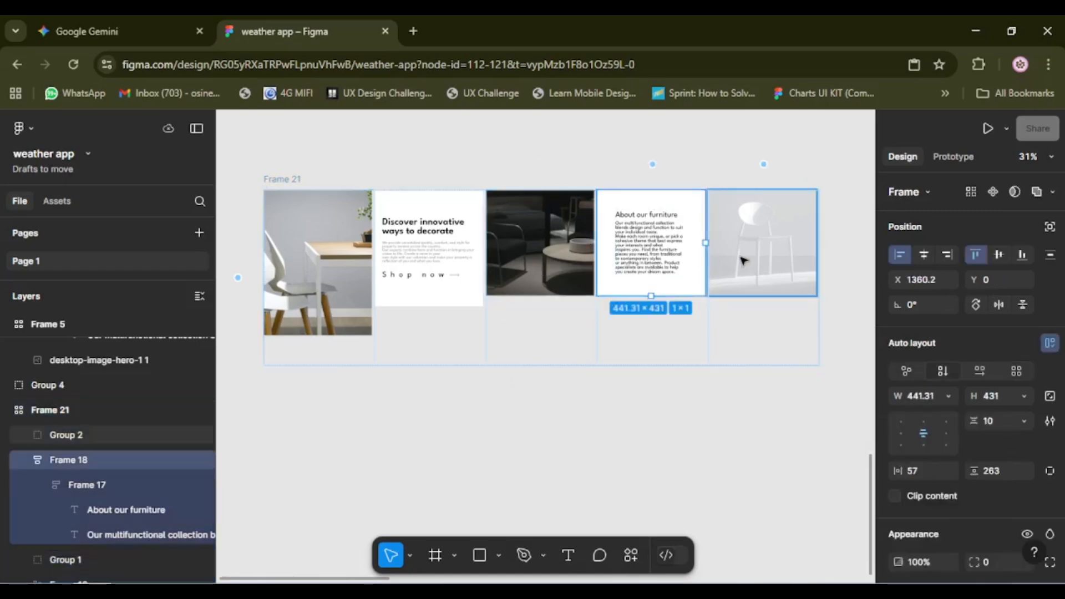
left_click(743, 260)
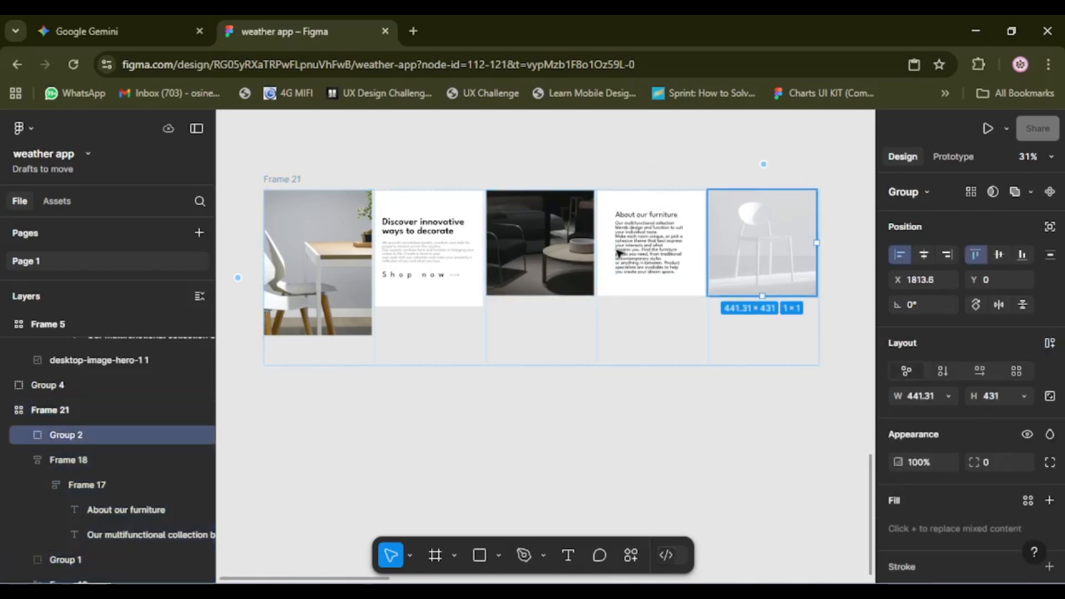
left_click(292, 179)
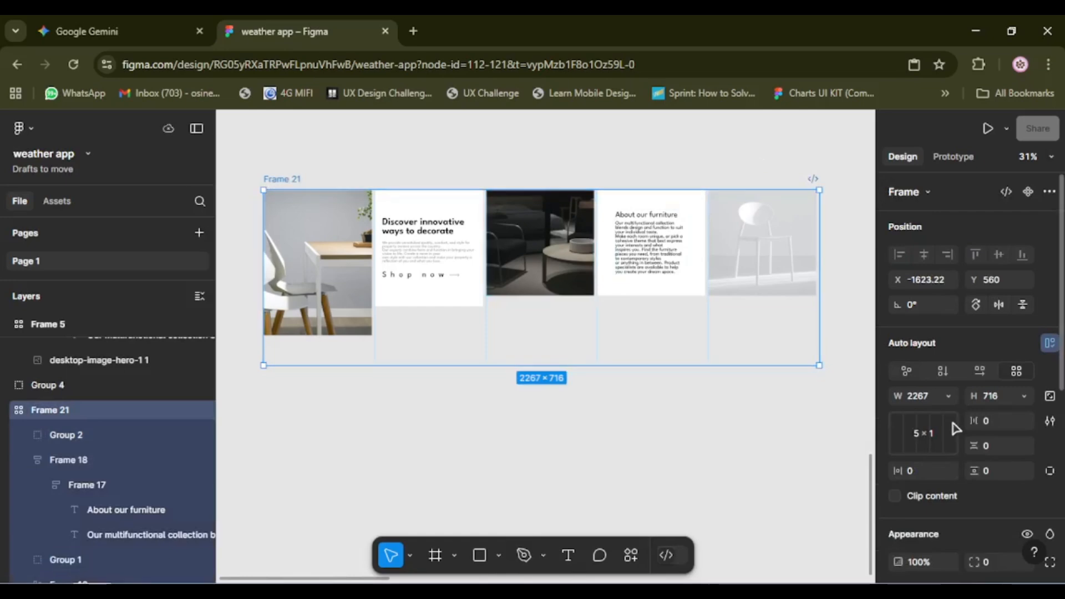
left_click(946, 426)
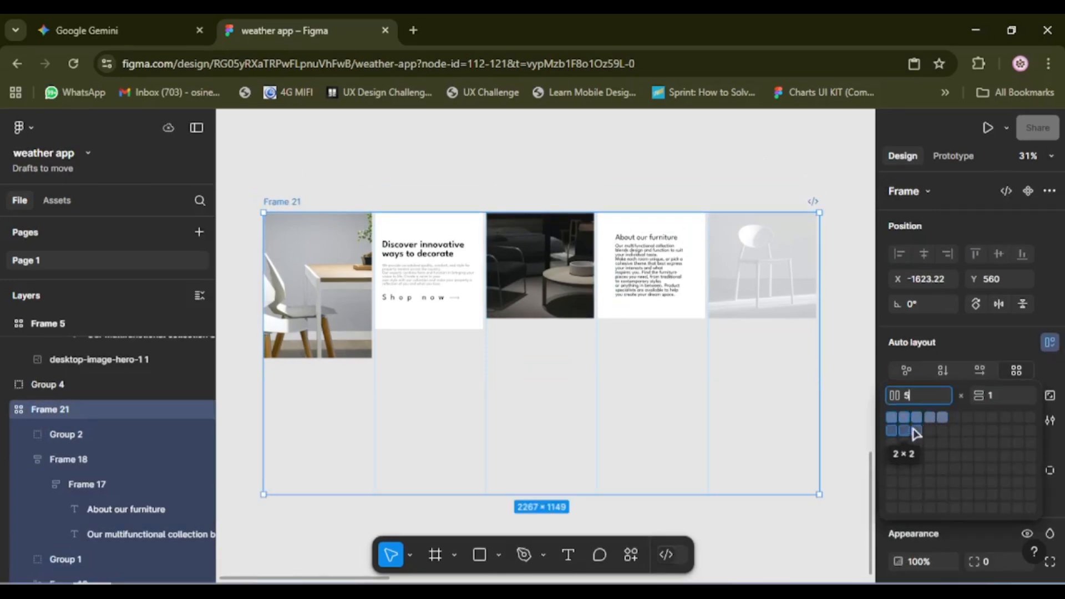
left_click(918, 432)
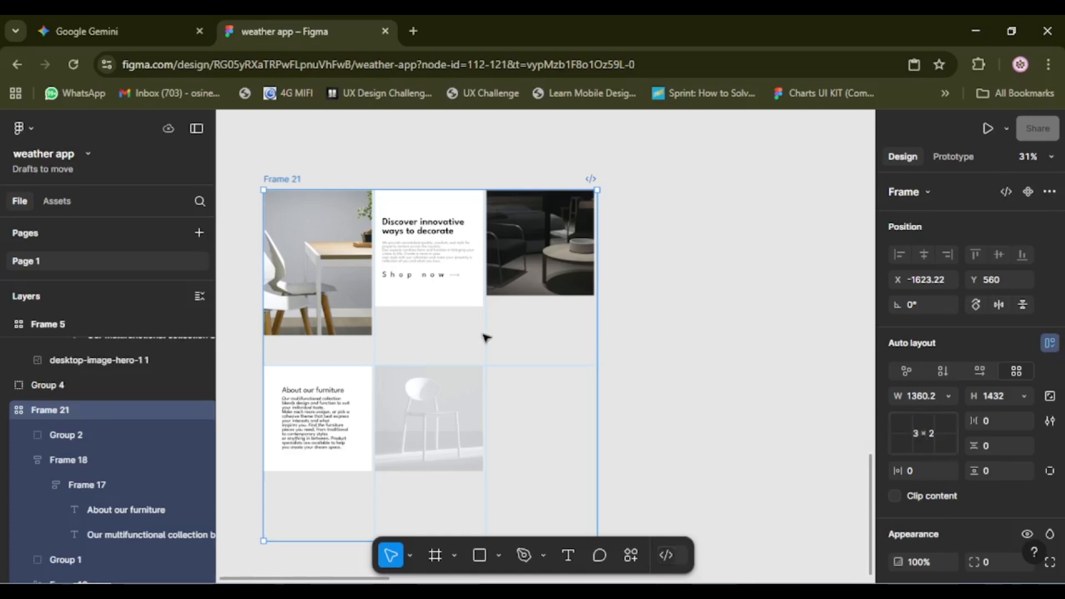
left_click_drag(557, 479, 558, 452)
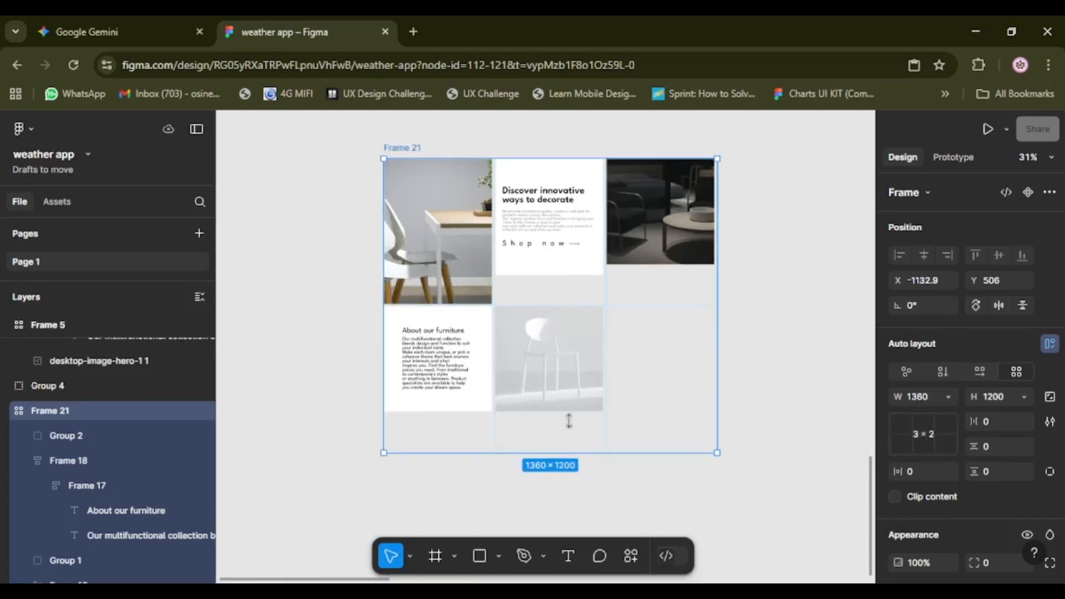
Set the width and height of the "Discover innovative ways to decorate" frame to Fill container
left_click(549, 271)
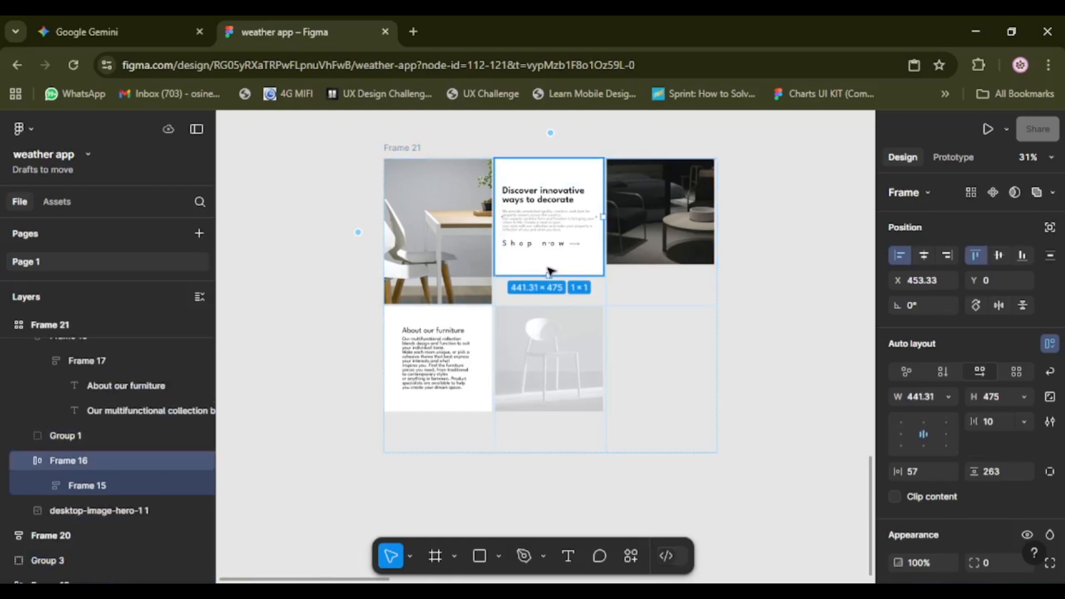
left_click(947, 399)
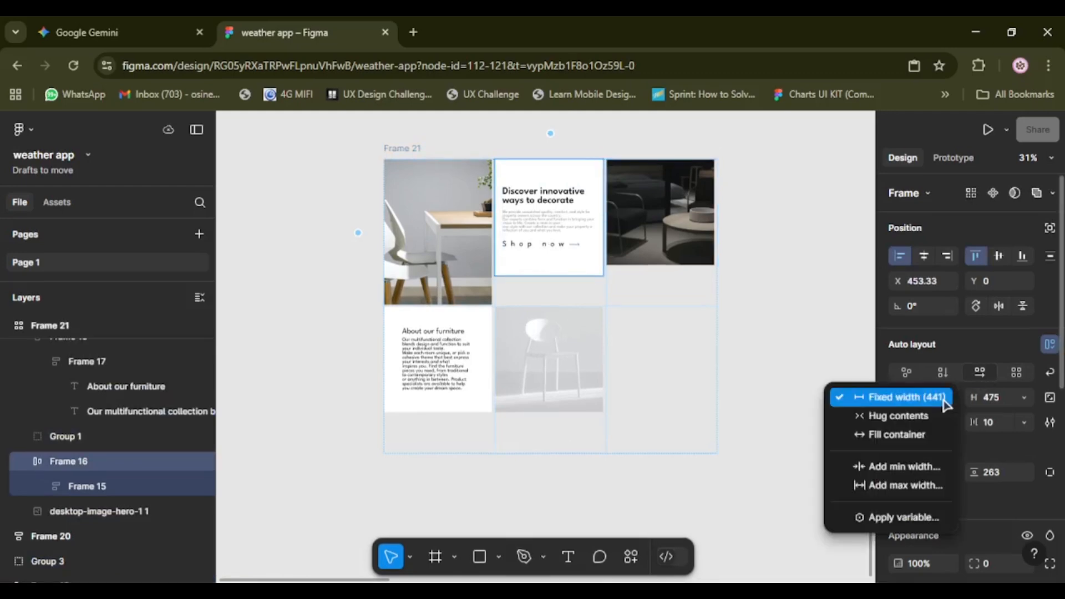
left_click(892, 435)
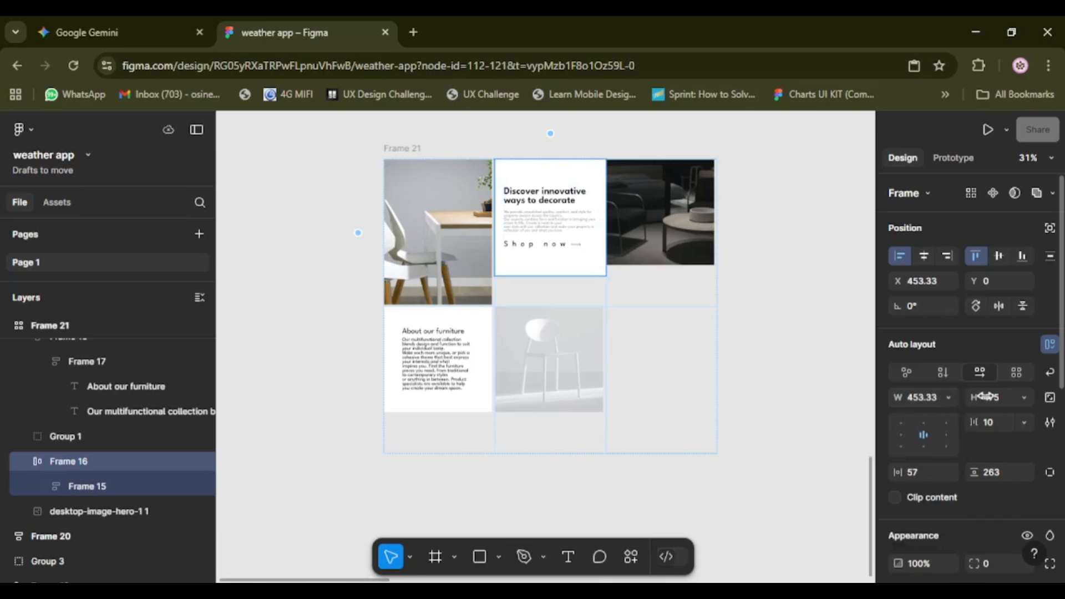
left_click(1023, 398)
left_click(968, 435)
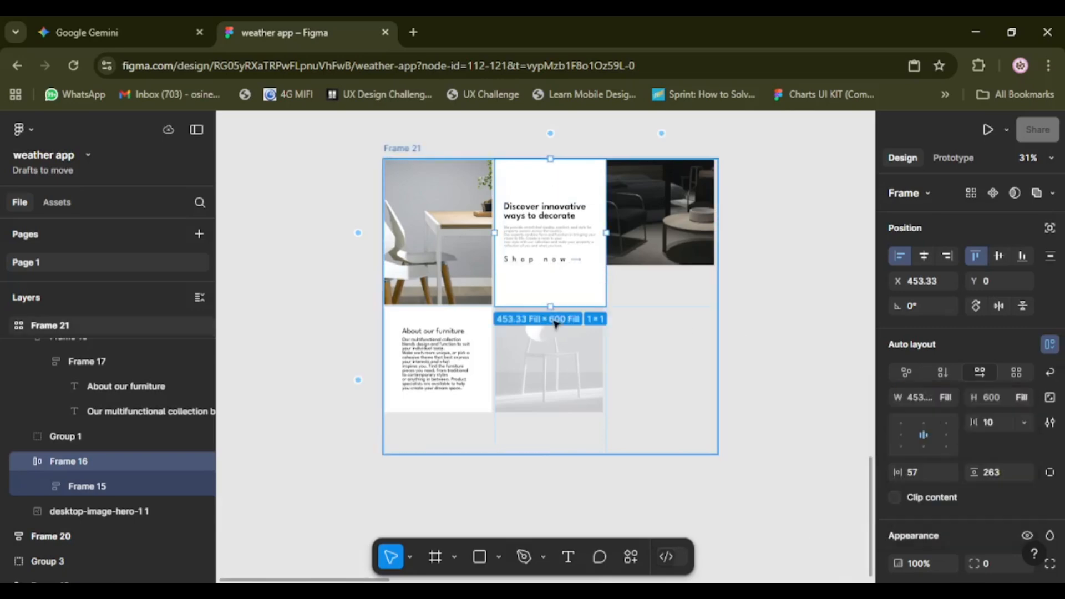
Move the dark living room image into the first cell of the grid's second row
left_click(472, 347)
left_click(472, 348)
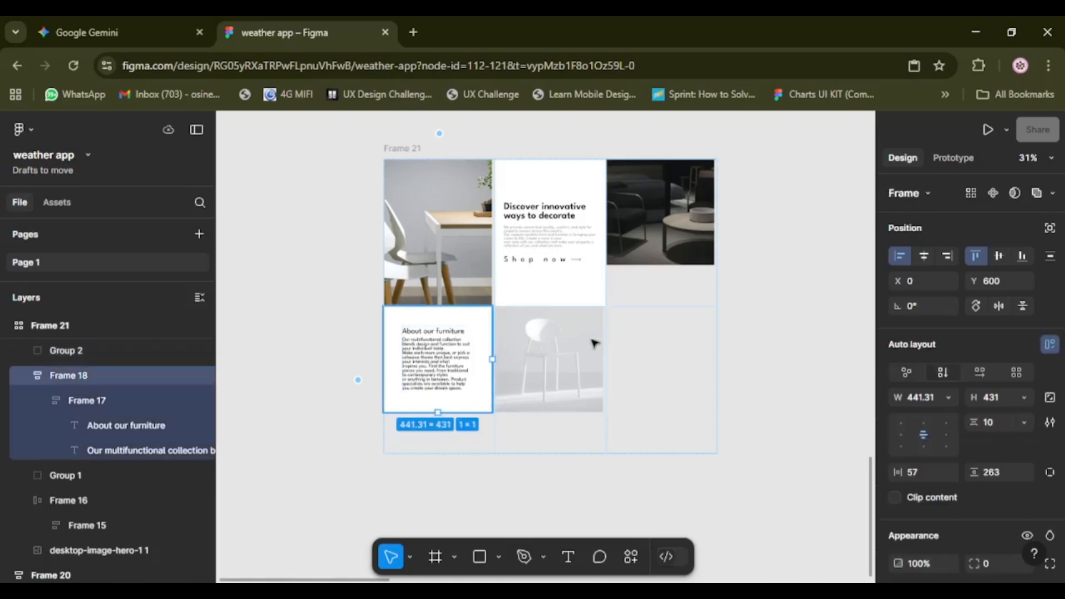
left_click(668, 250)
left_click_drag(671, 279, 688, 334)
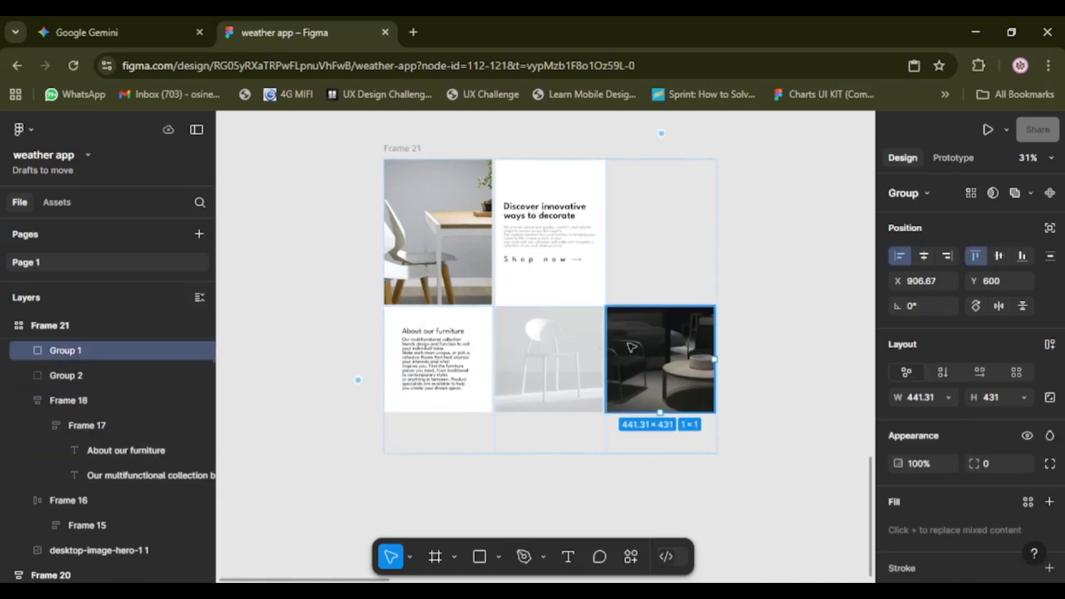
left_click_drag(620, 361, 389, 360)
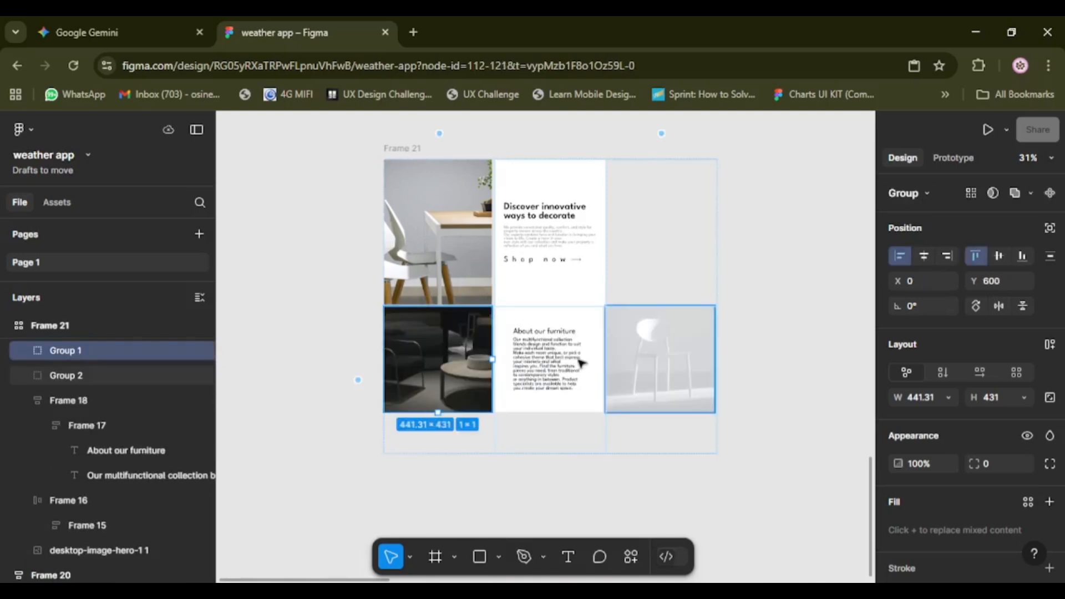
Try reducing Frame 21's height to about 1031, and undo the resize
left_click(549, 371)
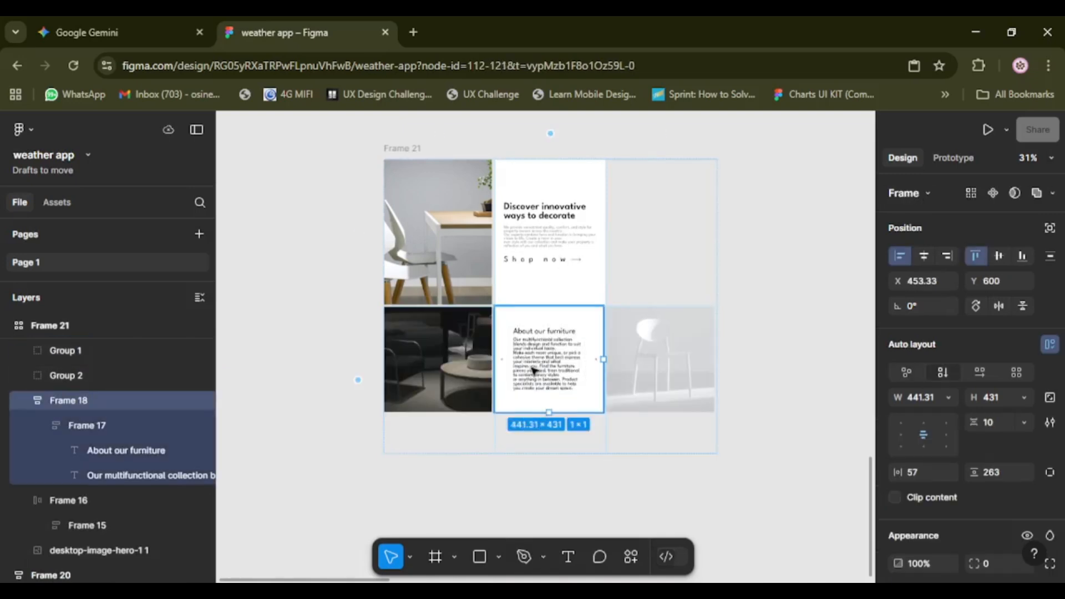
left_click(468, 431)
left_click_drag(524, 452, 526, 412)
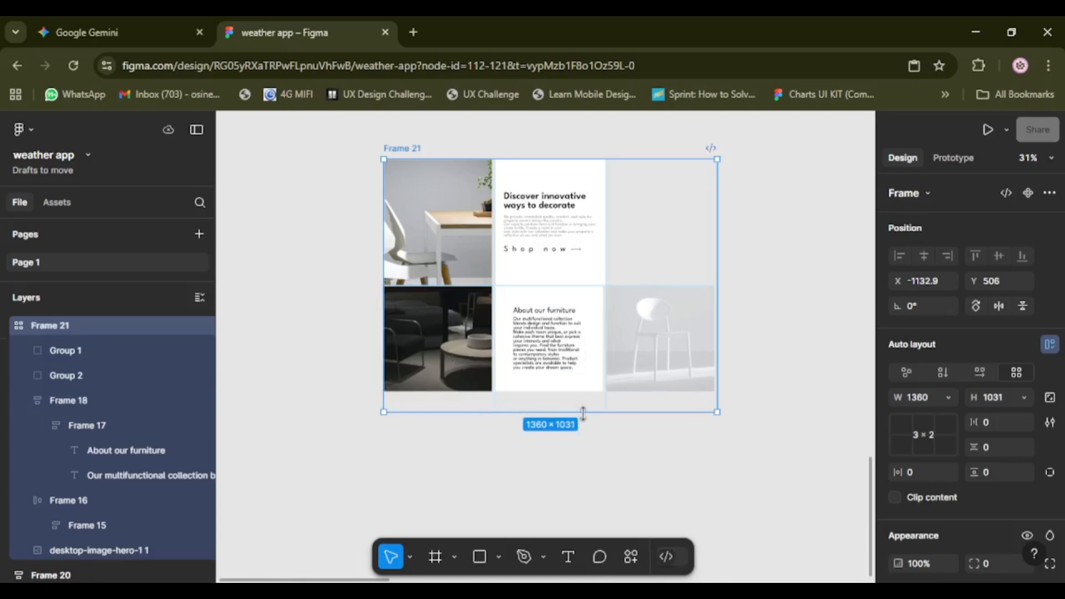
key("ctrl+z")
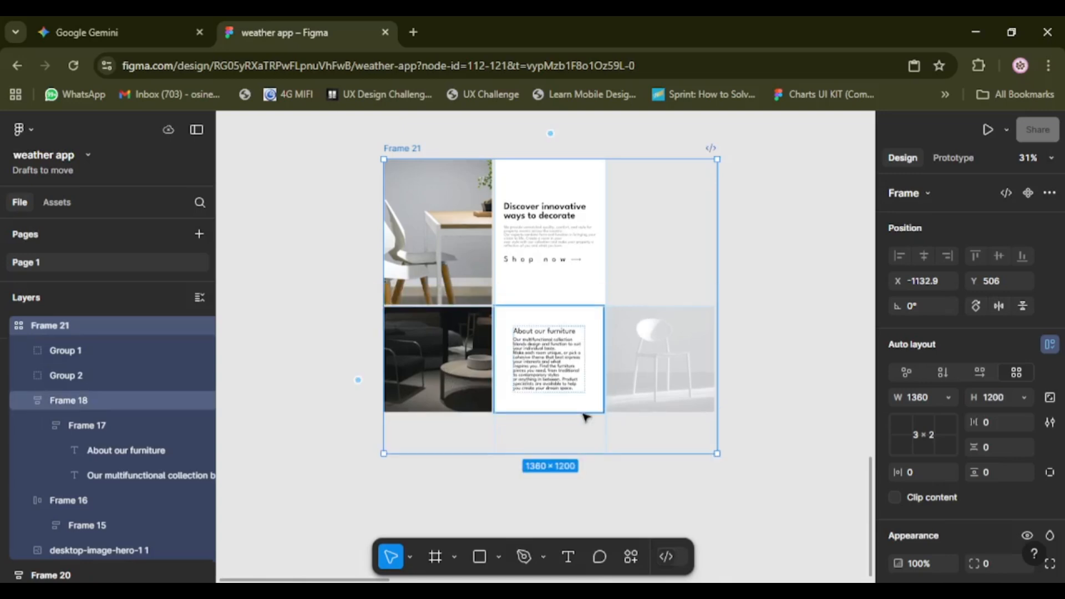
Stretch the "About our furniture" frame down to fill its grid cell's height of 600
left_click(552, 410)
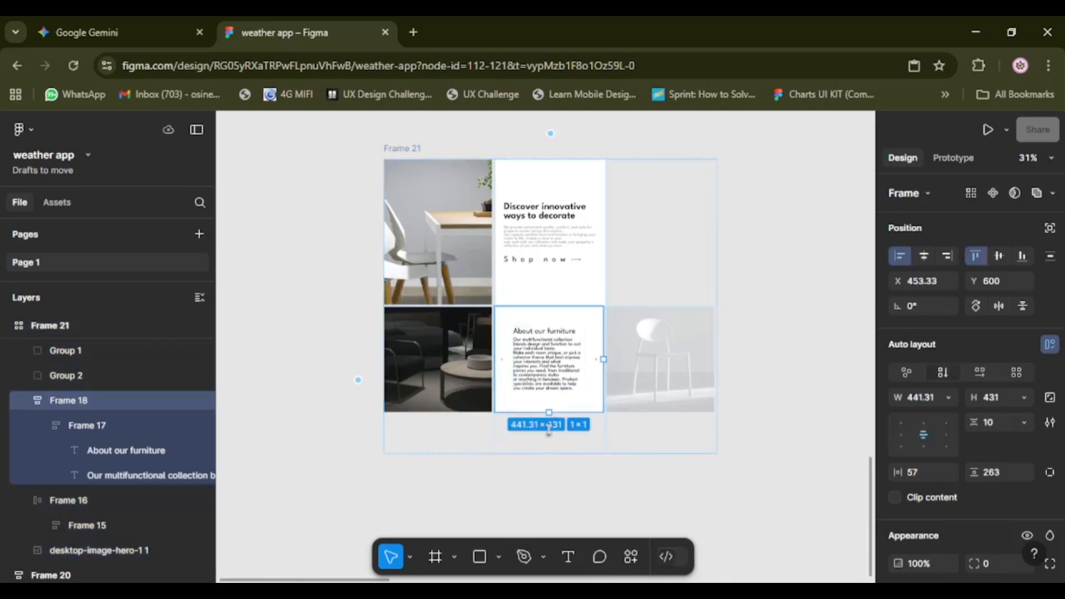
left_click_drag(549, 429, 548, 453)
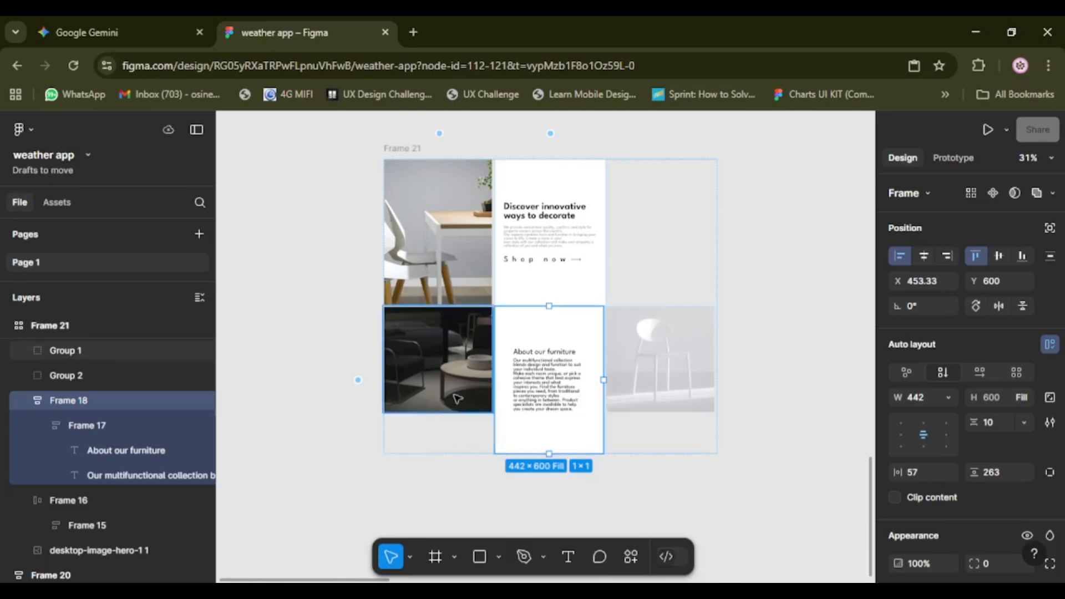
Stretch the dark living room image and the white chair image down to fill their grid cells' height of 600
left_click(471, 403)
left_click_drag(438, 412, 437, 456)
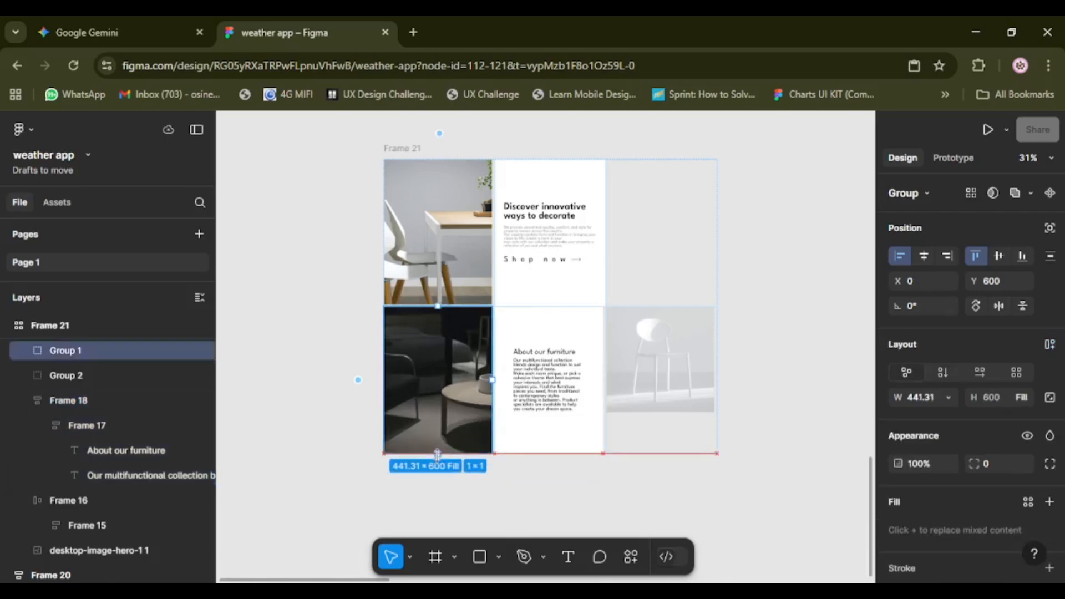
left_click(657, 412)
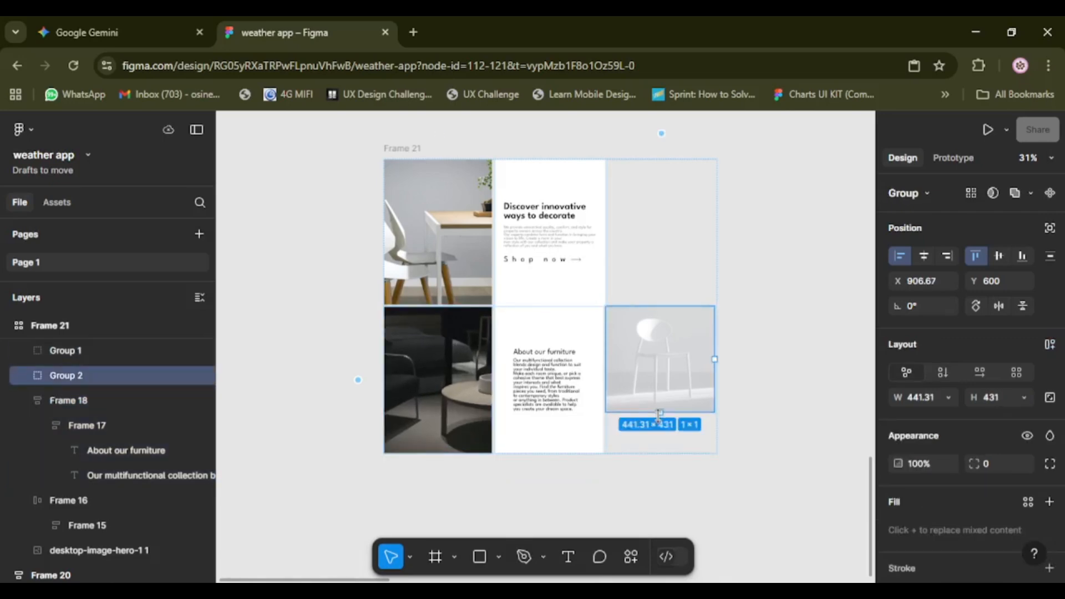
left_click_drag(659, 413, 659, 454)
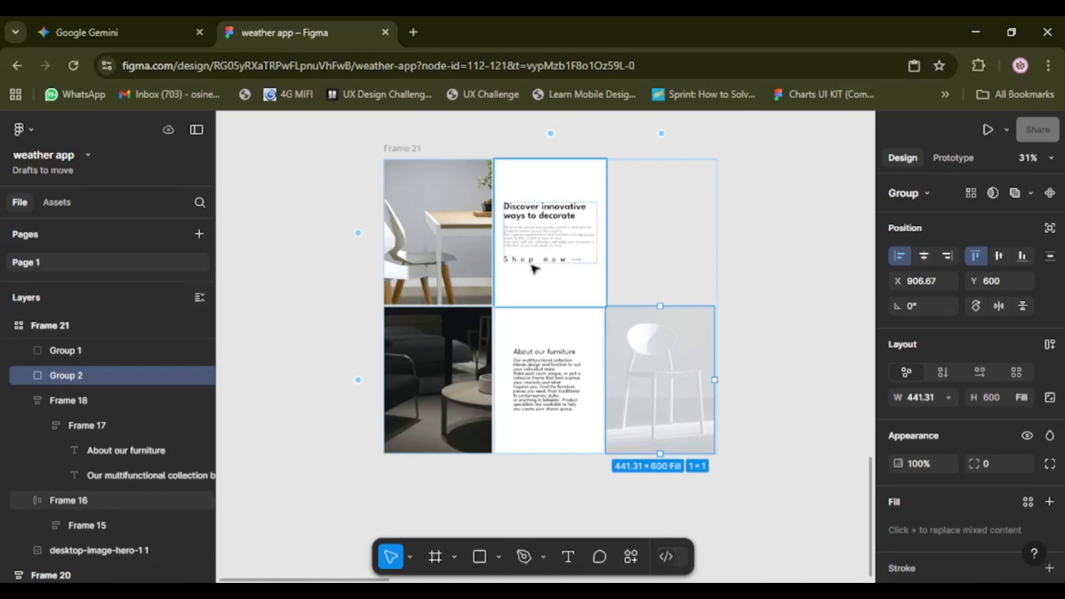
Move the "Discover innovative ways to decorate" frame to the first row's third cell, and stretch the dining table image across the first two columns
left_click_drag(533, 269, 616, 269)
left_click(462, 256)
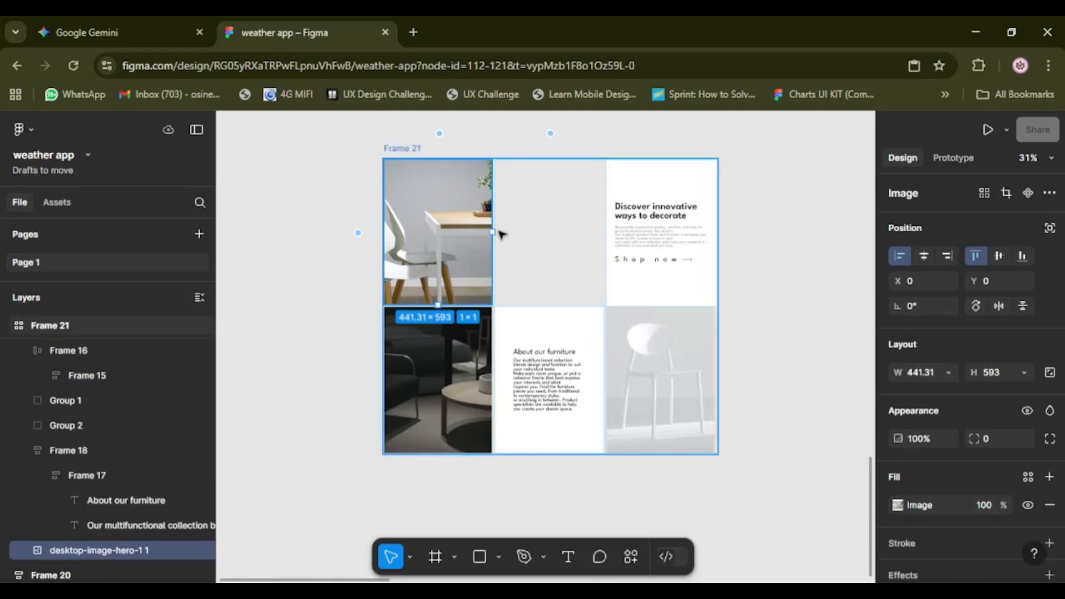
left_click_drag(496, 232, 601, 227)
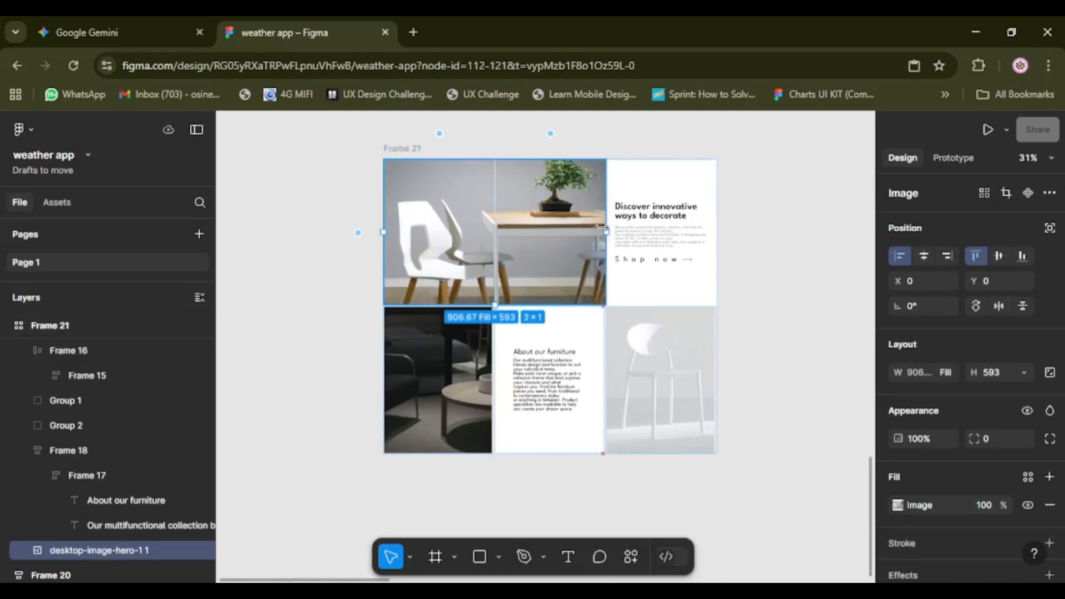
Try shrinking Frame 21 to about 1187 × 1035, and undo the resize
left_click(410, 152)
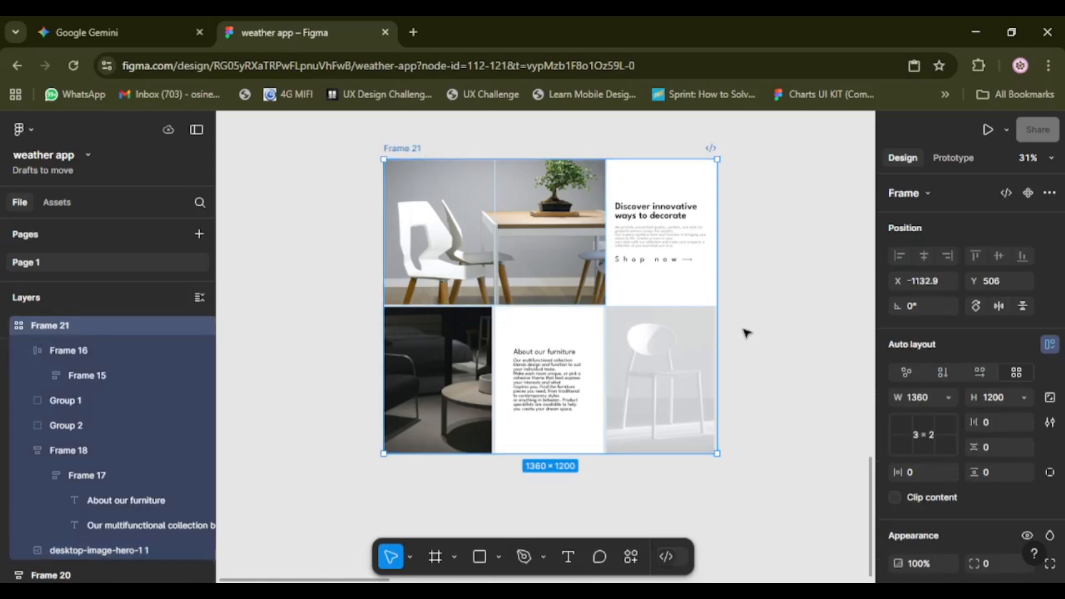
left_click_drag(718, 454, 676, 414)
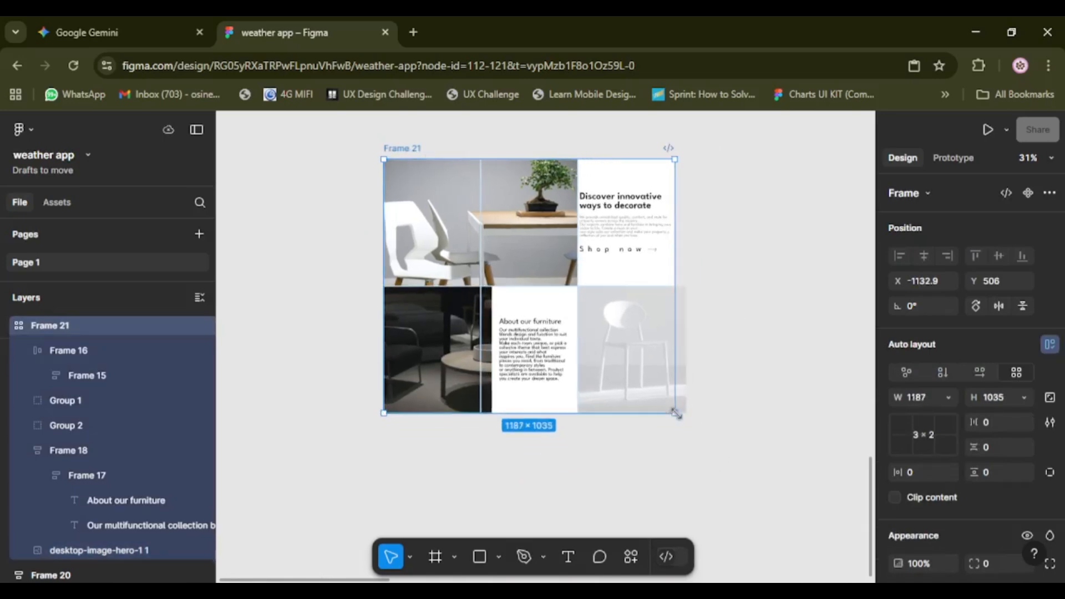
key("ctrl+z")
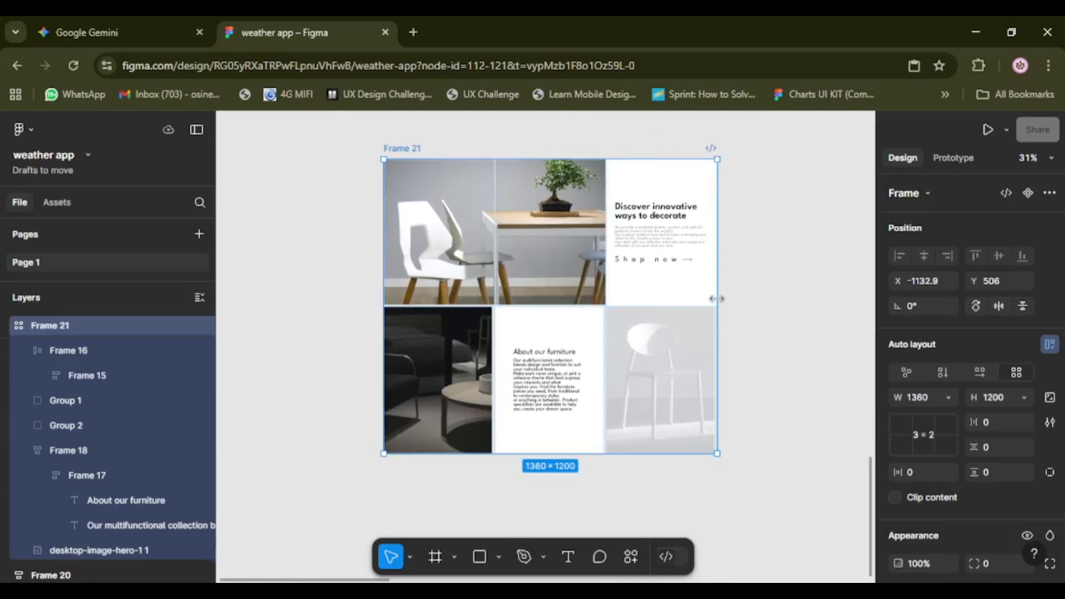
Narrow Frame 21 to a width of about 1348, and set the white chair image's width to Fill container
mouse_move(714, 298)
left_mouse_down()
mouse_move(562, 298)
mouse_move(738, 285)
mouse_move(688, 284)
mouse_move(714, 283)
left_mouse_up()
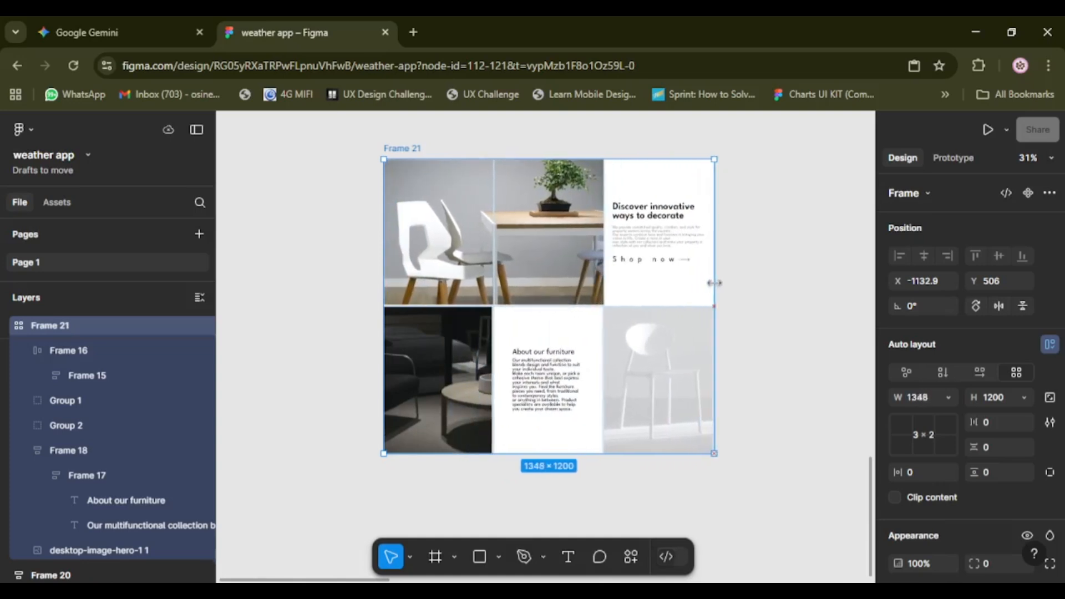
left_click(650, 324)
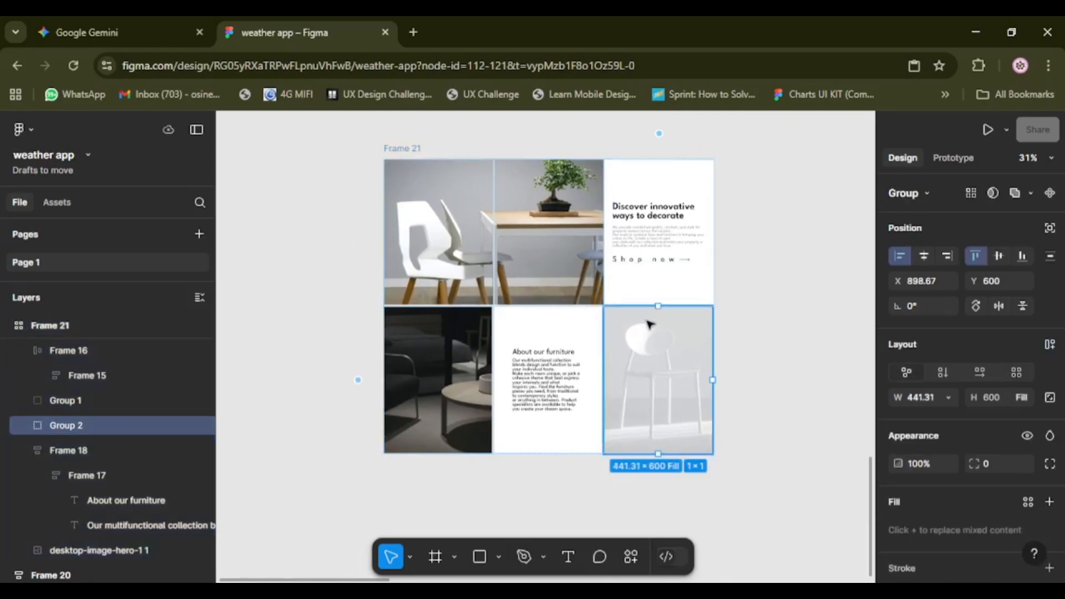
left_click(947, 399)
left_click(904, 415)
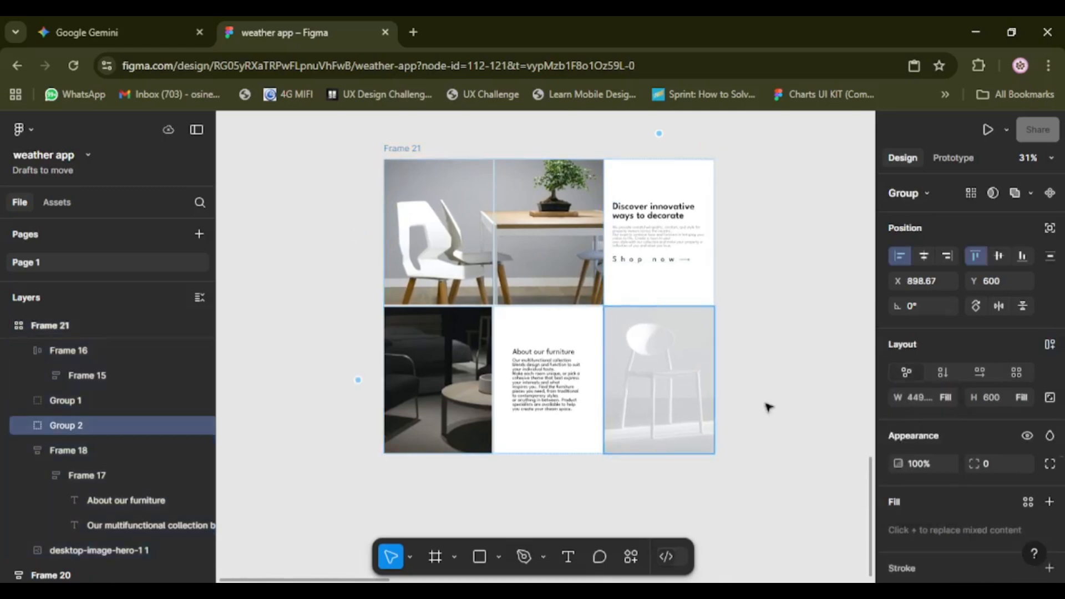
Set the width of the "About our furniture" frame to Fill container
left_click(573, 382)
left_click(565, 340)
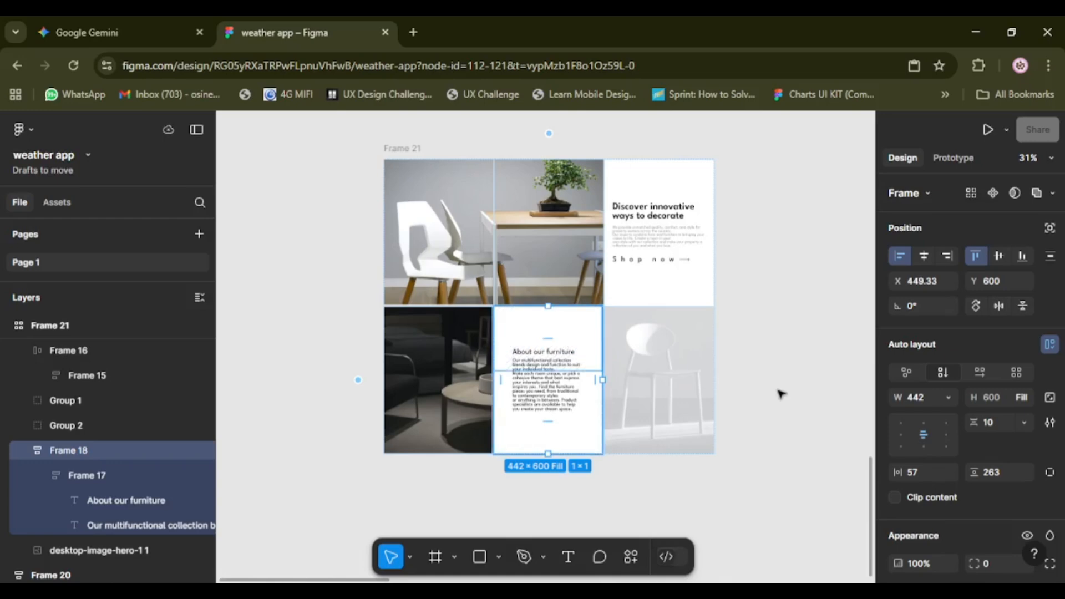
left_click(949, 398)
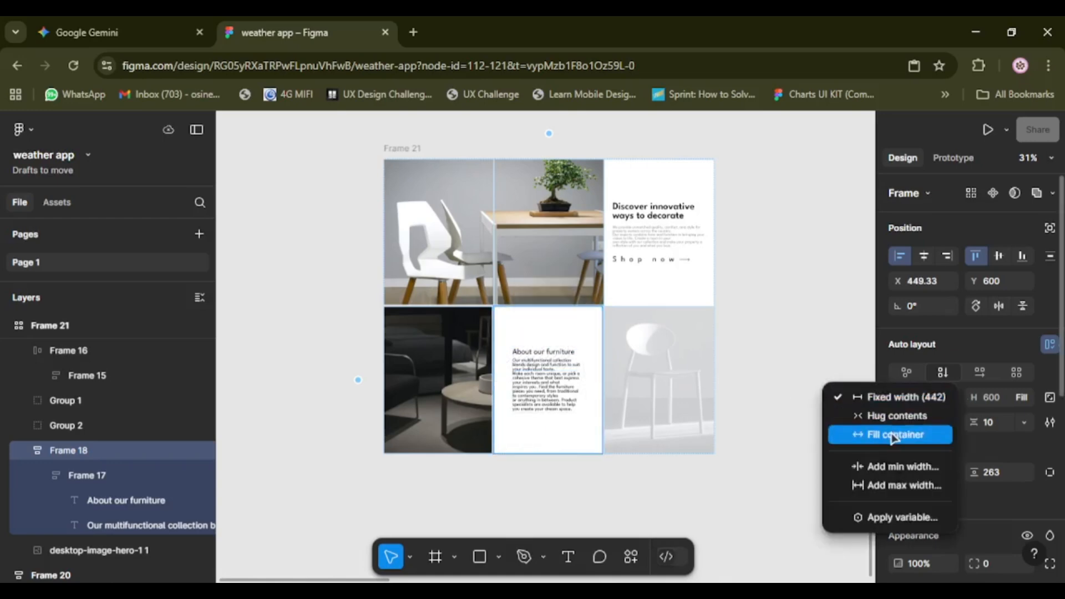
left_click(910, 436)
Set the width of the dark living room image to Fill container
left_click(673, 281)
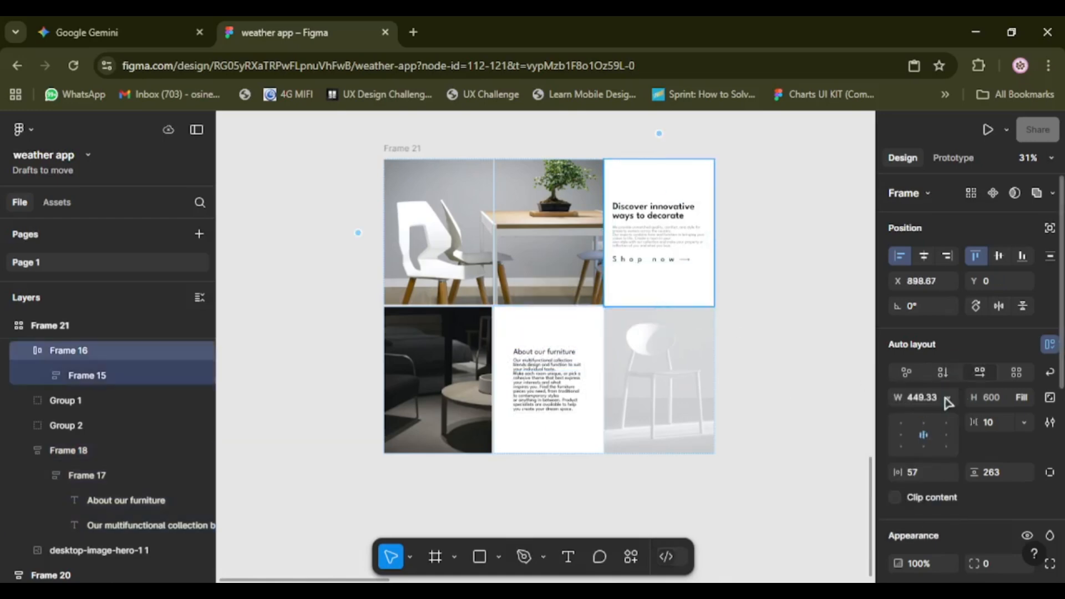
left_click(580, 273)
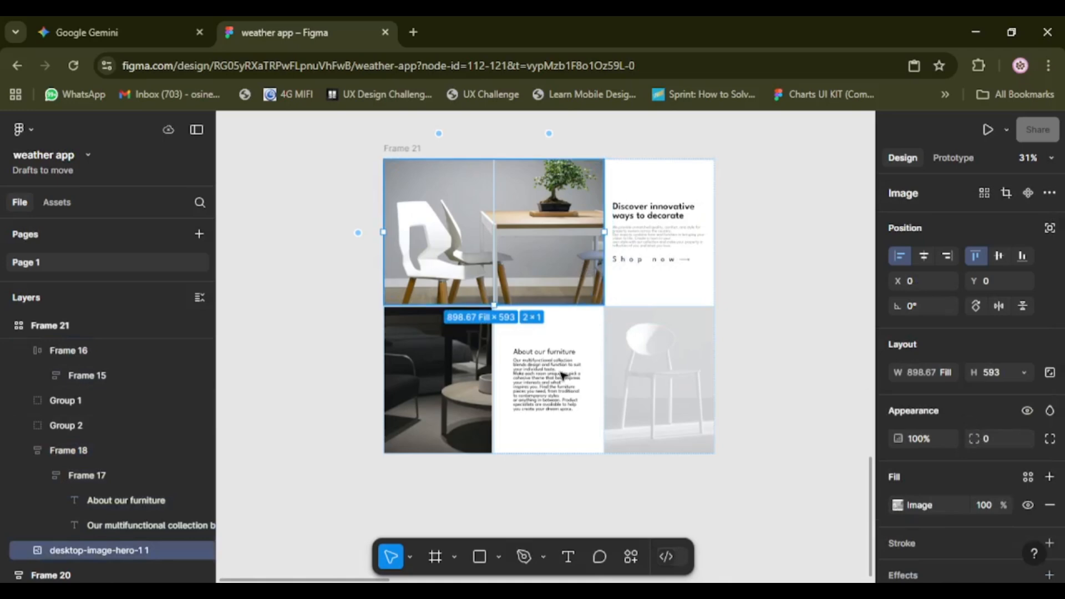
left_click(475, 376)
left_click(950, 398)
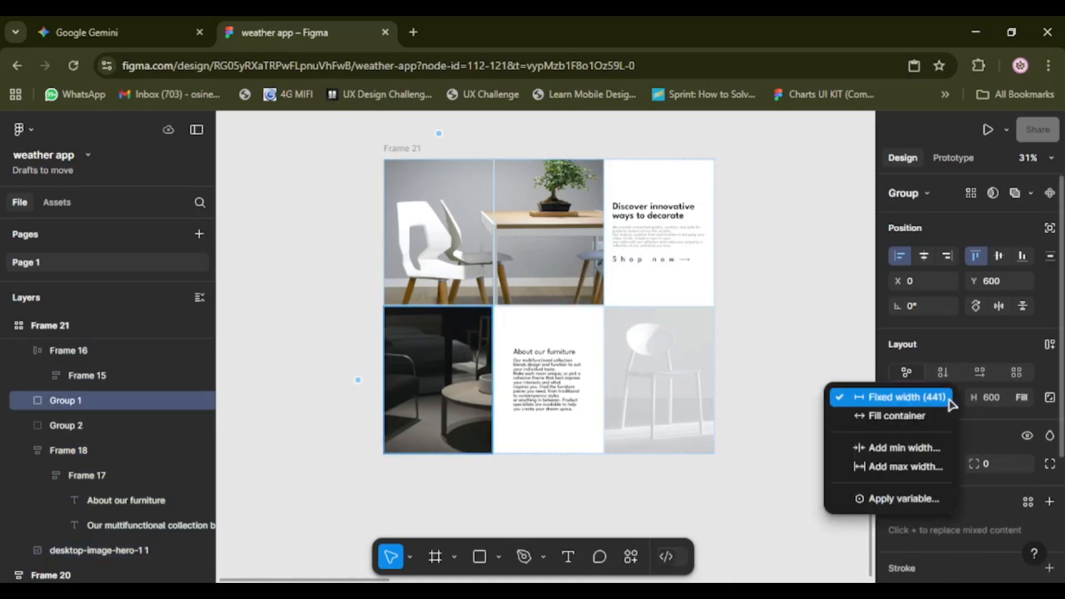
left_click(912, 417)
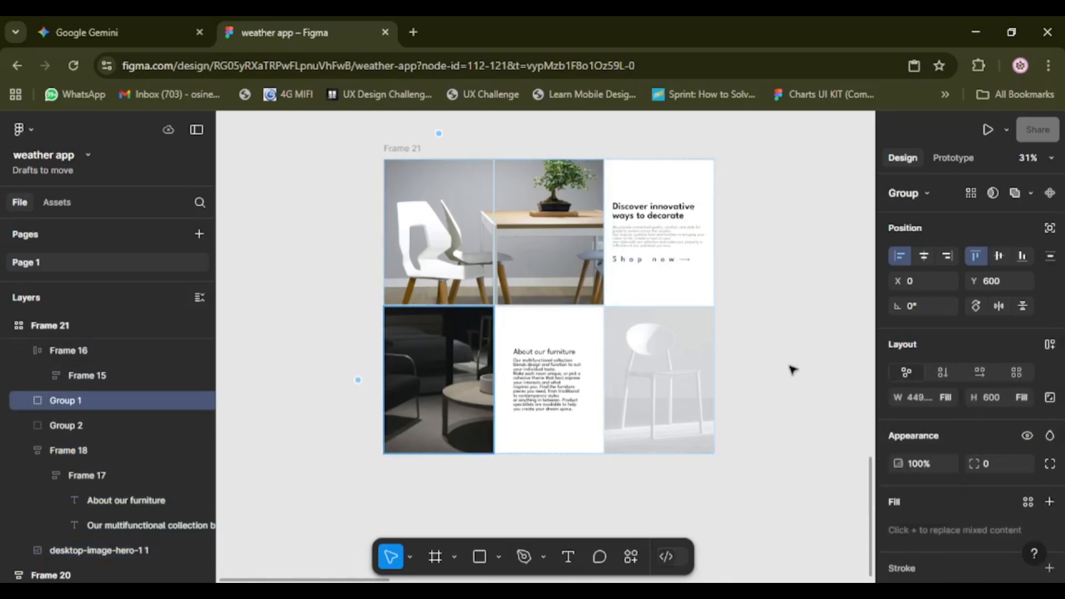
Widen Frame 21 to about 1439
left_click(412, 150)
left_click_drag(713, 296, 740, 296)
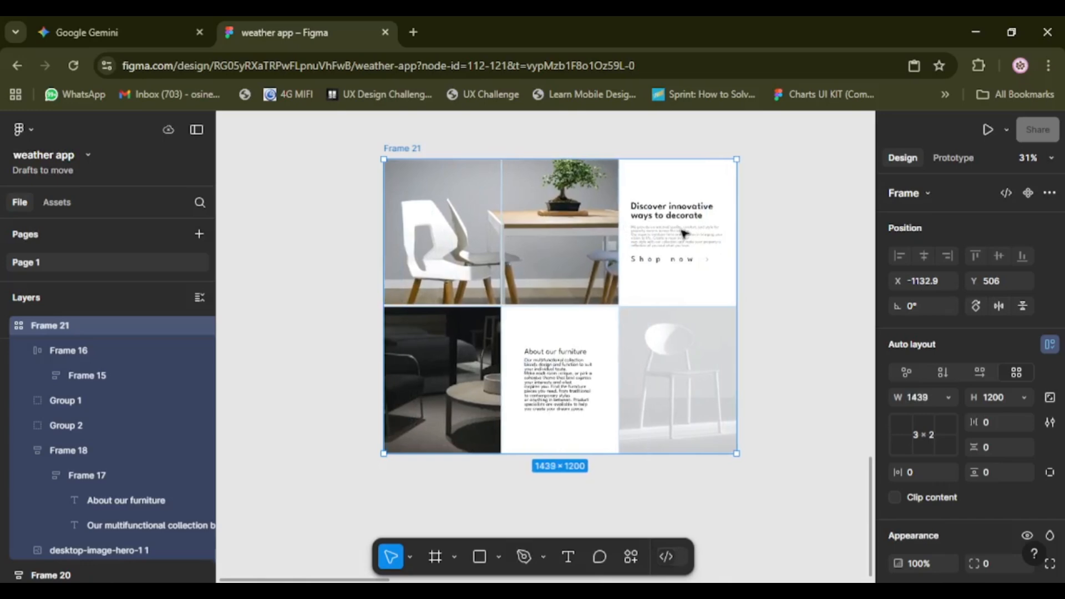
left_click_drag(666, 340, 684, 456)
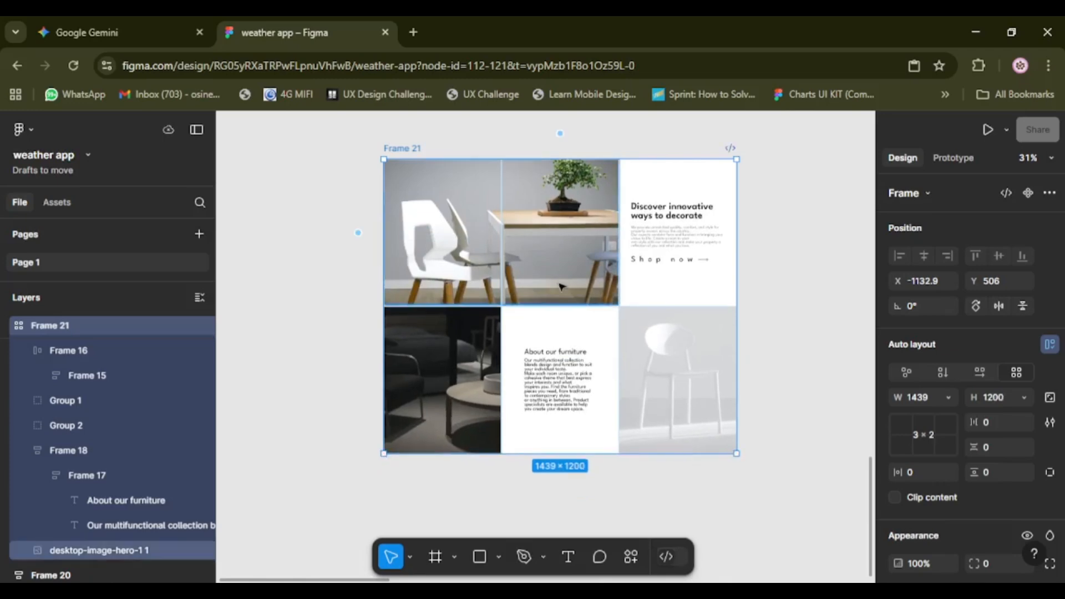
Set the dining table image's height to Fill container, and check the sizing of the other grid items
left_click(581, 300)
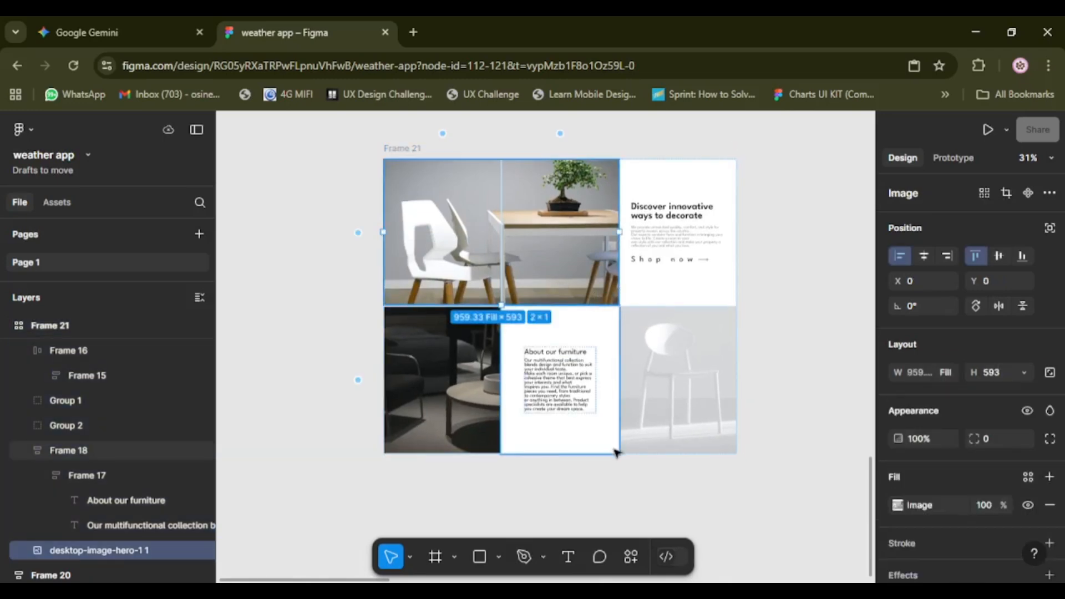
left_click(1025, 373)
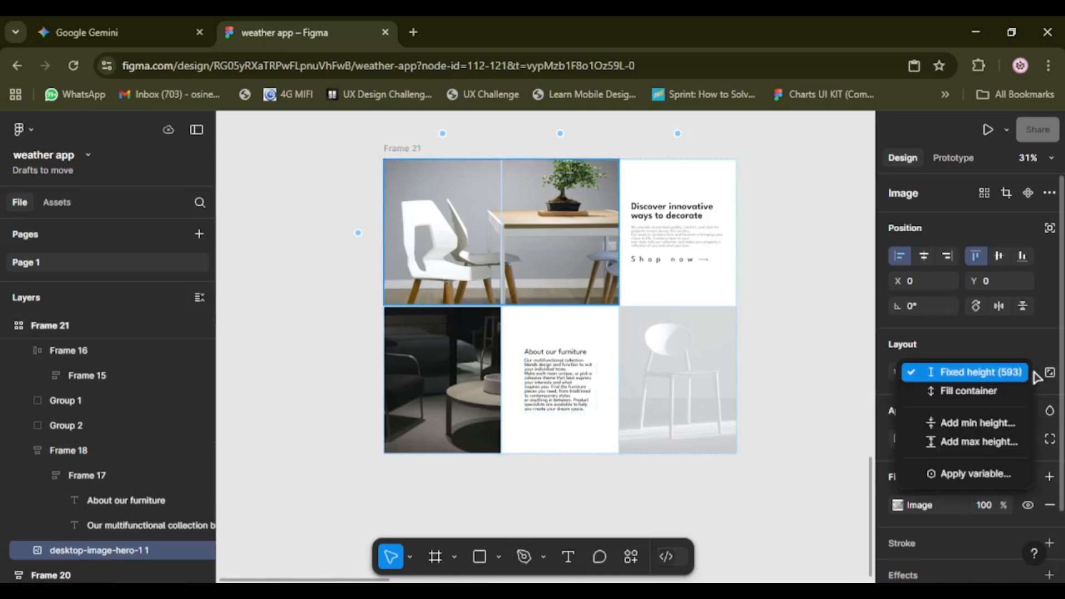
left_click(969, 392)
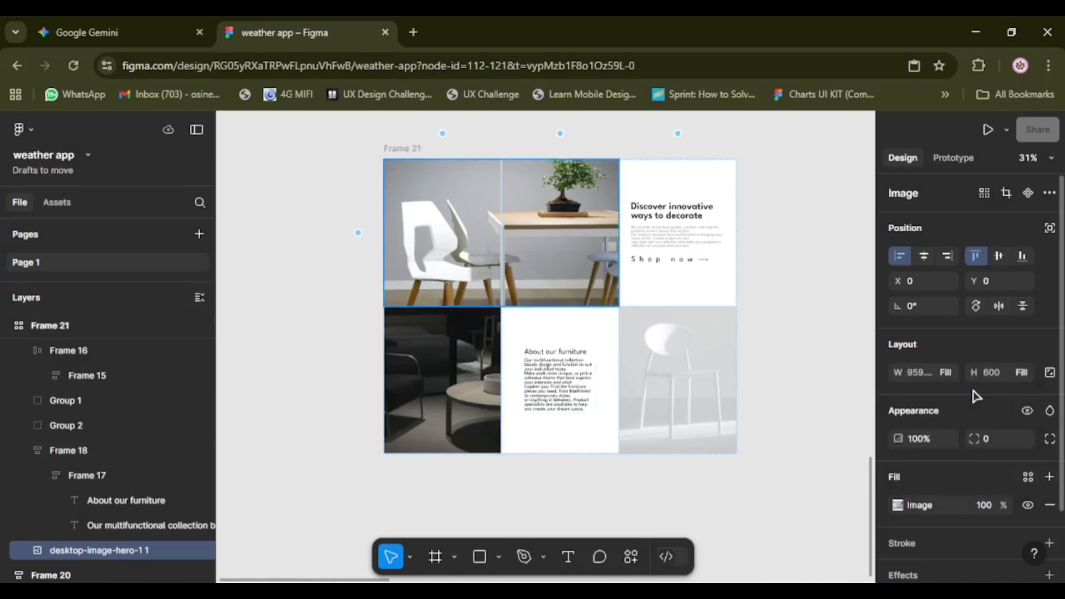
left_click(722, 301)
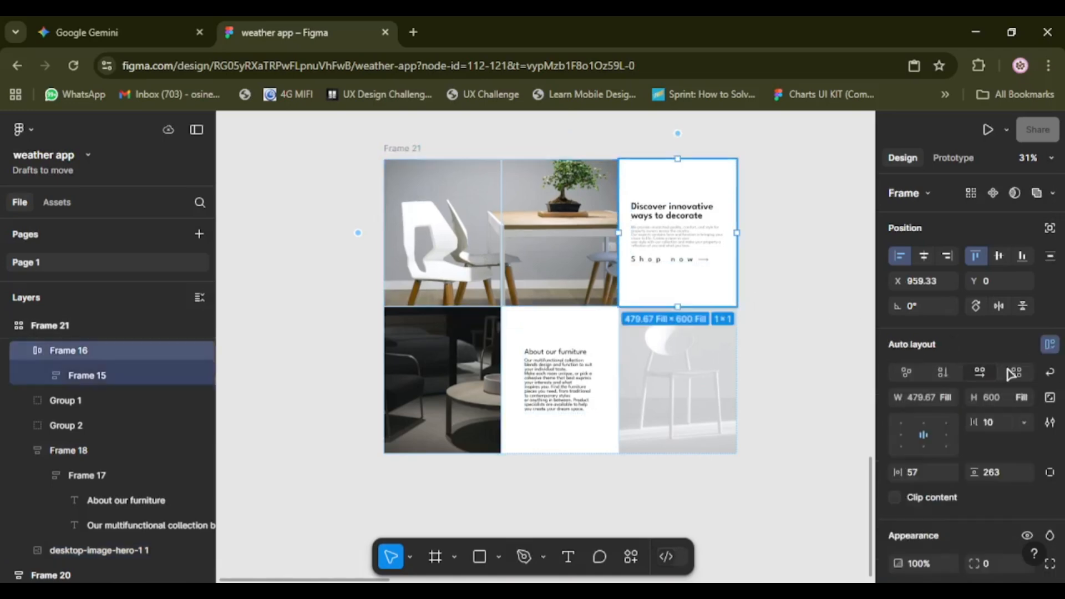
left_click(690, 401)
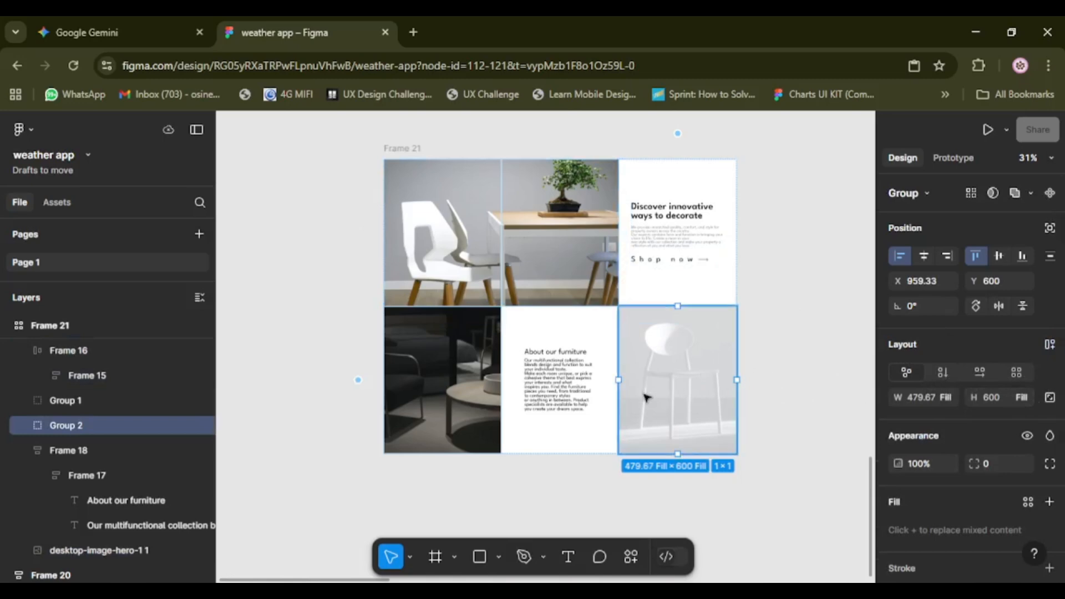
left_click(555, 413)
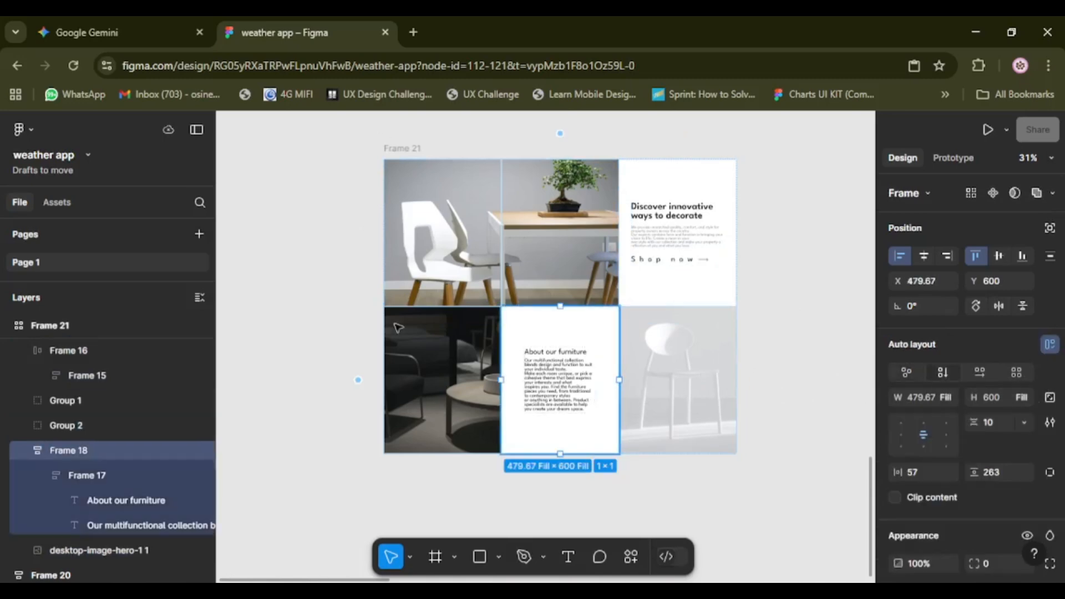
left_click(409, 413)
Increase Frame 21's height to about 1257
left_click(394, 148)
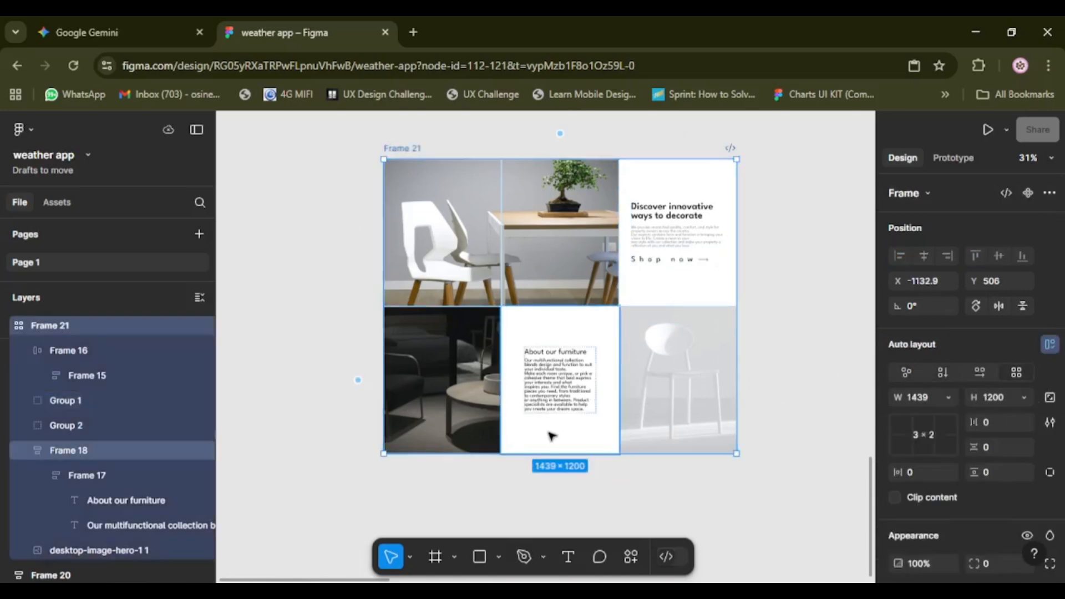
left_click_drag(557, 396, 571, 467)
left_click_drag(739, 331, 735, 317)
Set the width of Frame 15, the text block inside the "Discover innovative ways to decorate" cell, to Fill container
left_click(676, 234)
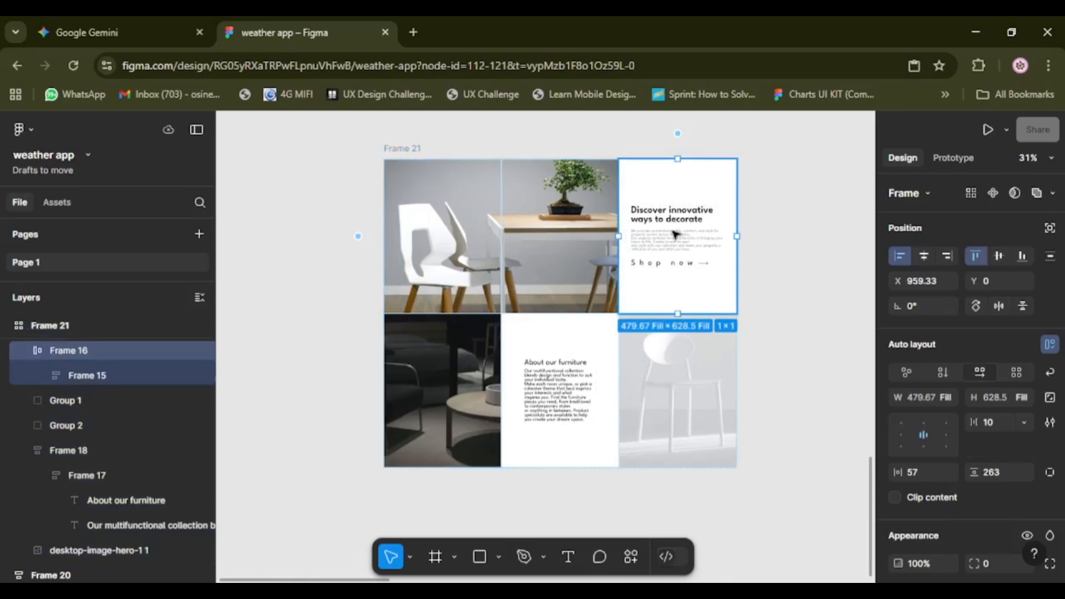
double_click(676, 224)
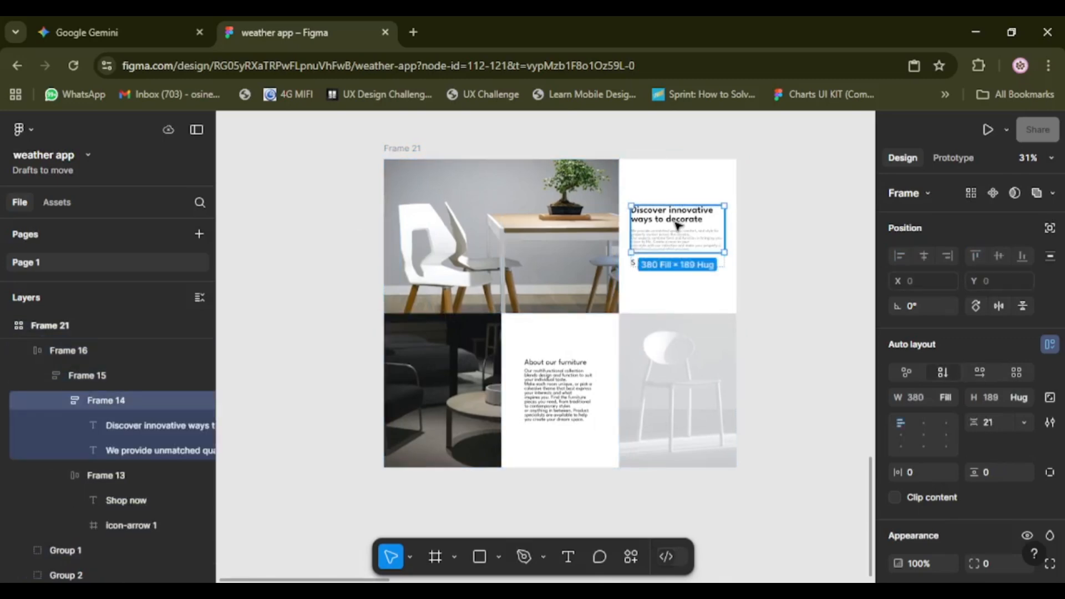
double_click(676, 224)
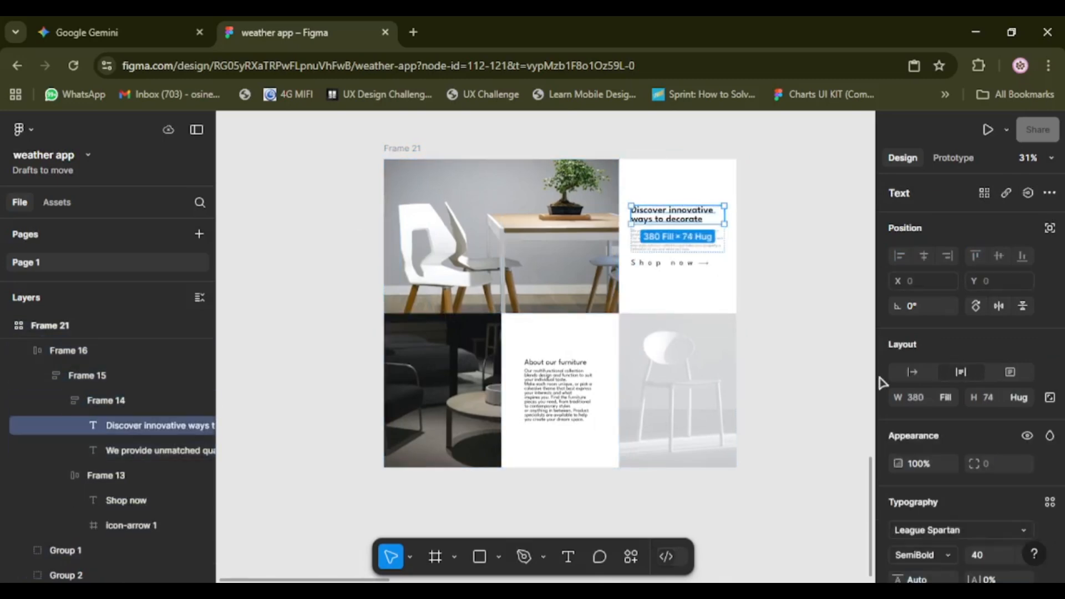
left_click(680, 237)
left_click(718, 263)
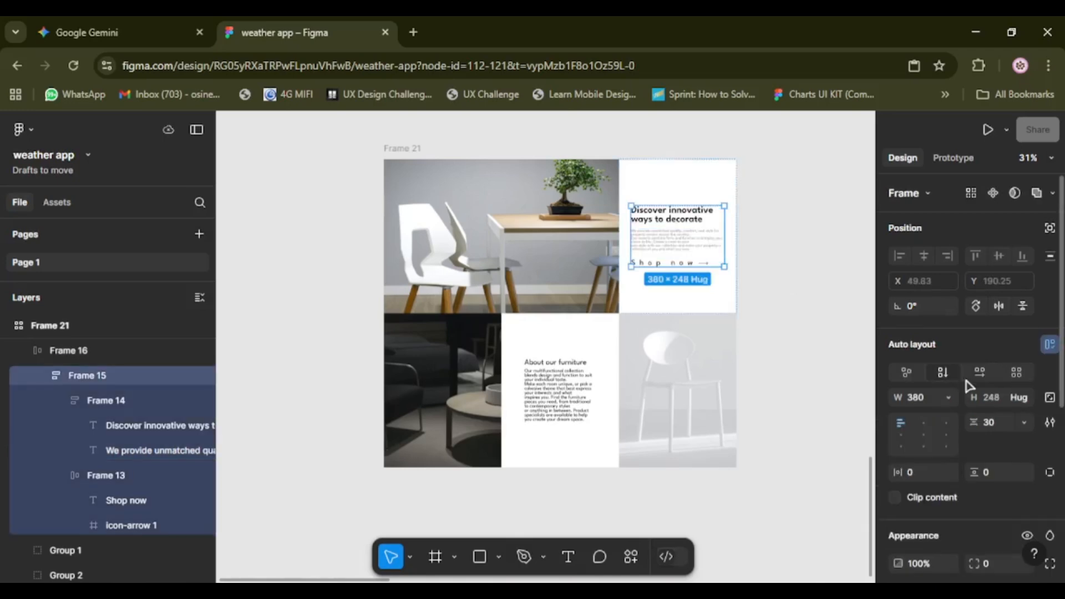
left_click(950, 398)
left_click(945, 400)
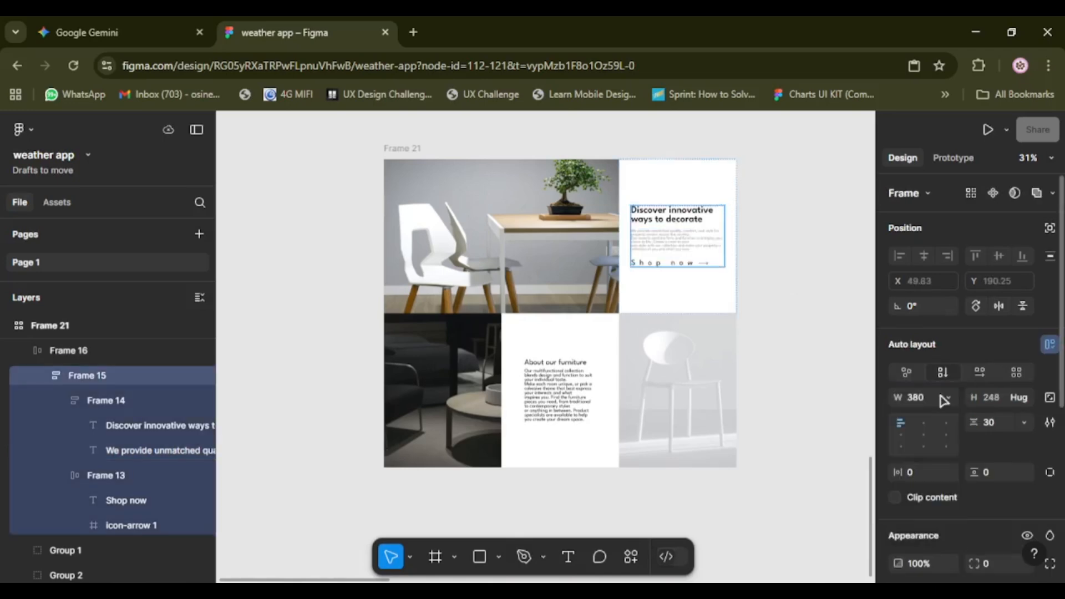
left_click(950, 400)
left_click(920, 435)
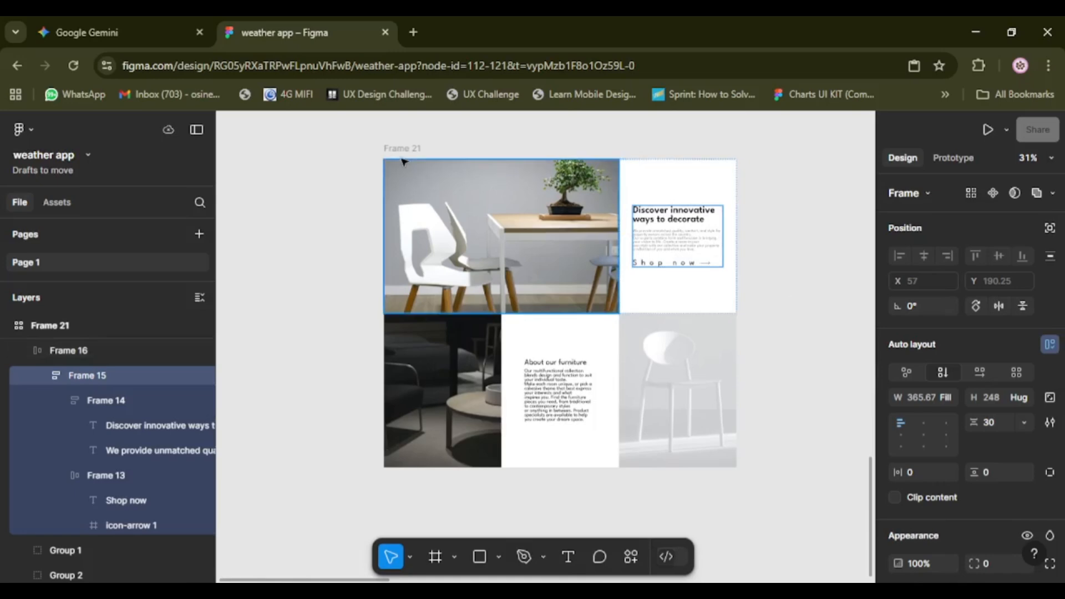
Widen Frame 21 to about 1467
left_click(716, 309)
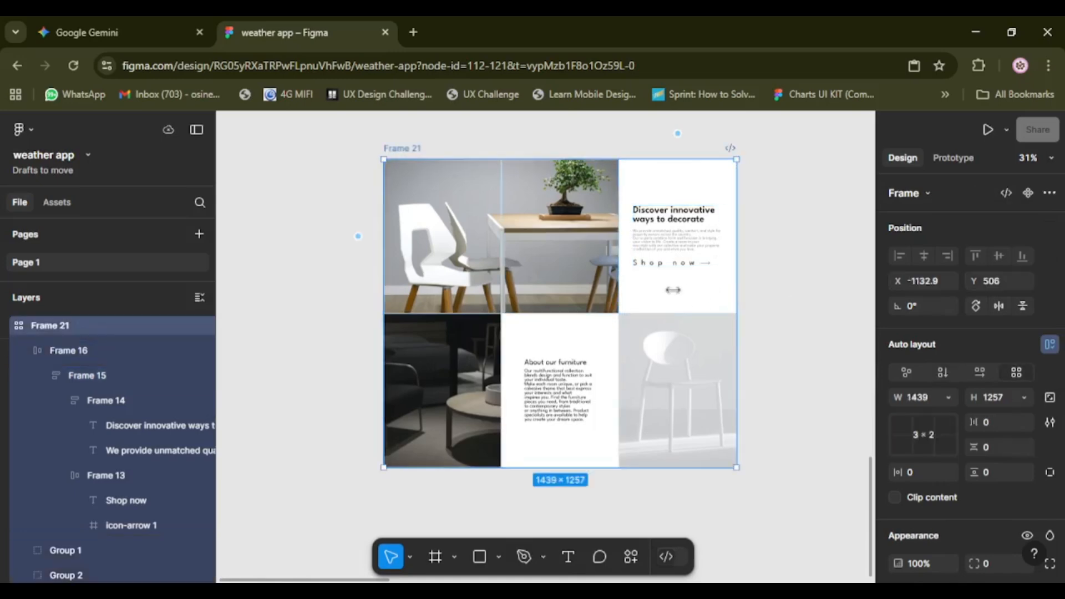
left_click_drag(673, 290, 743, 282)
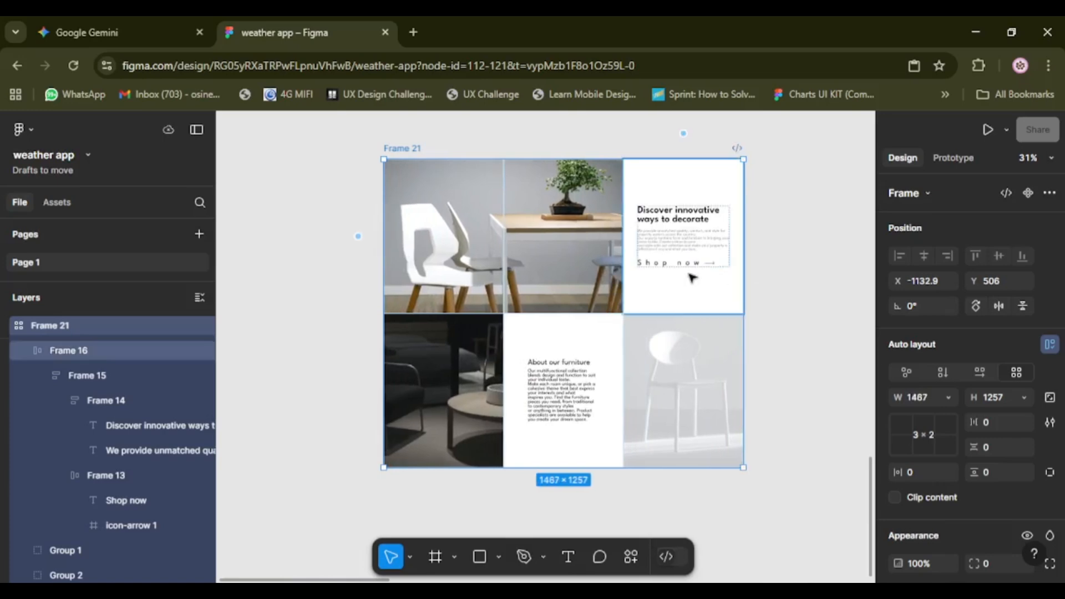
Set the width of Frame 13, the "Shop now" row, to Fill container, and narrow Frame 21 until its columns are about 449 wide
left_click(696, 264)
left_click(696, 264)
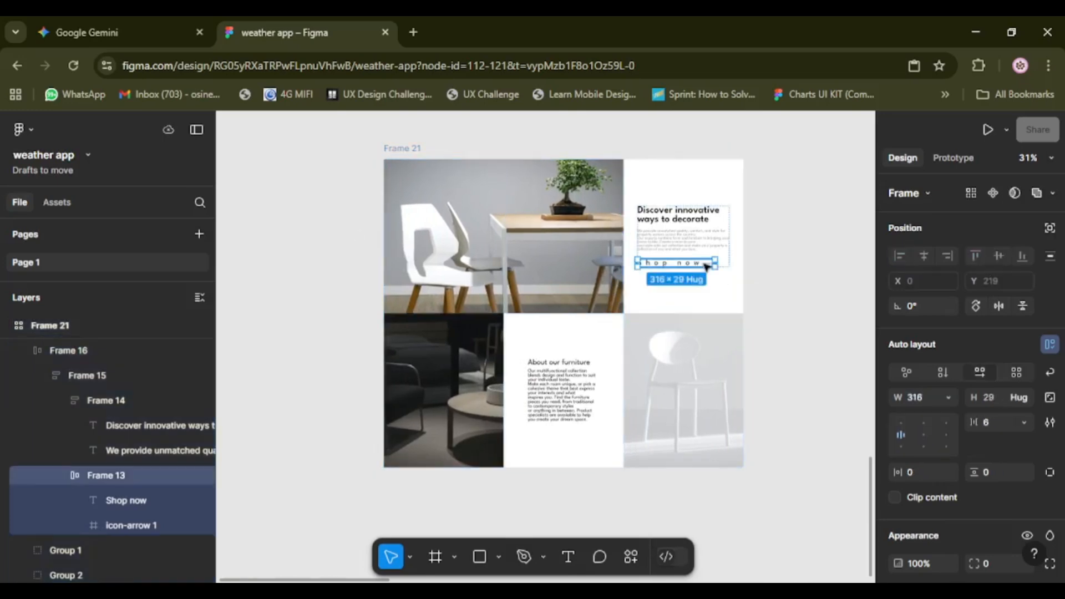
left_click(952, 401)
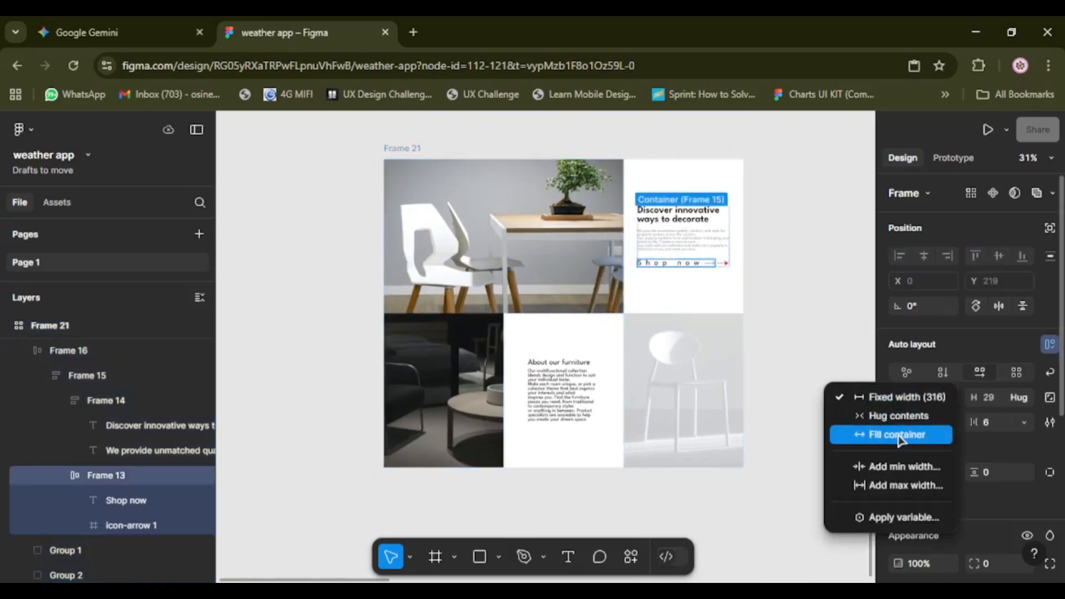
left_click(899, 435)
left_click(400, 149)
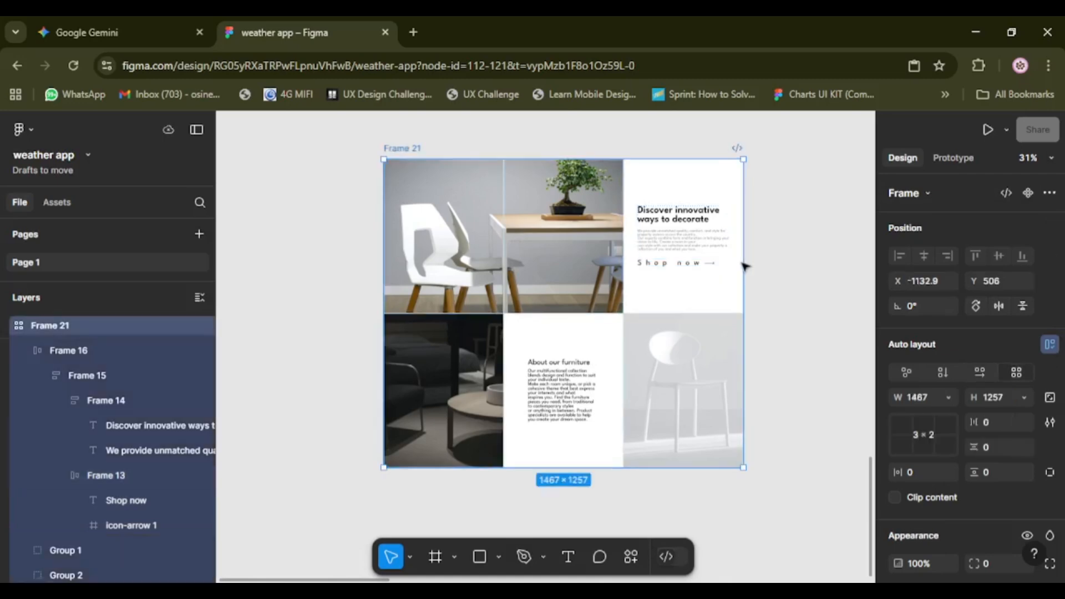
mouse_move(738, 264)
left_mouse_down()
mouse_move(619, 264)
mouse_move(723, 263)
left_mouse_up()
Try Fill container for the width of Frame 17, the "About our furniture" text block, and widen it to about 335
left_click(440, 372)
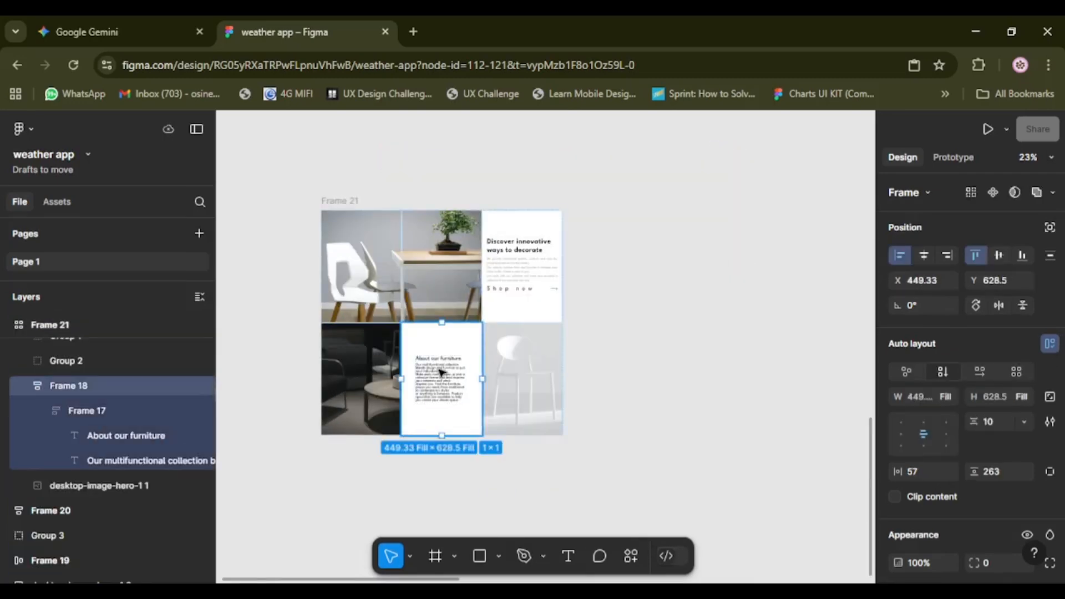
double_click(441, 373)
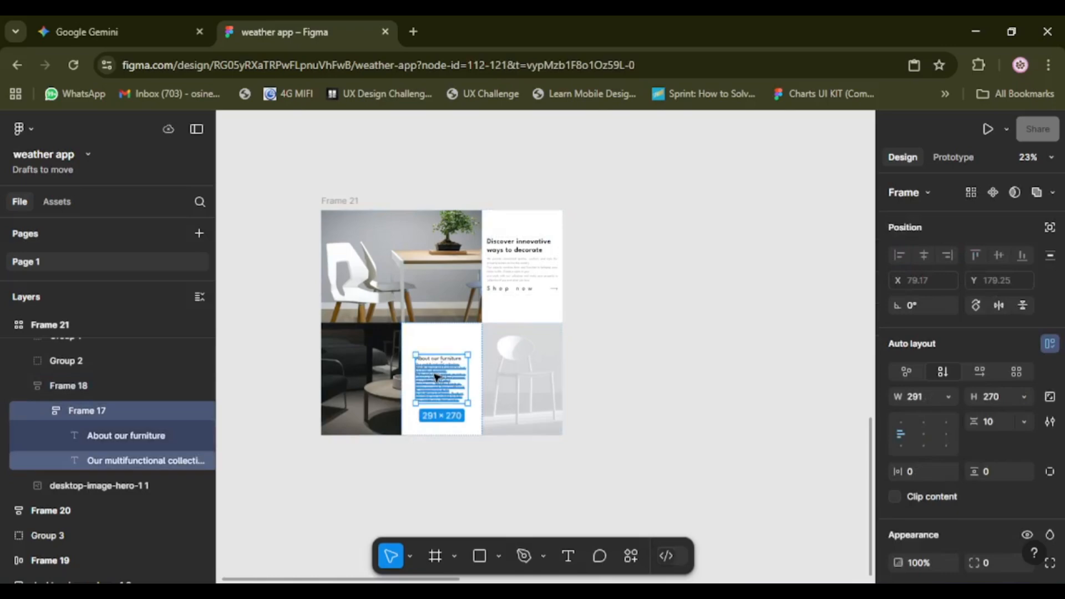
scroll(435, 375, "up", 5)
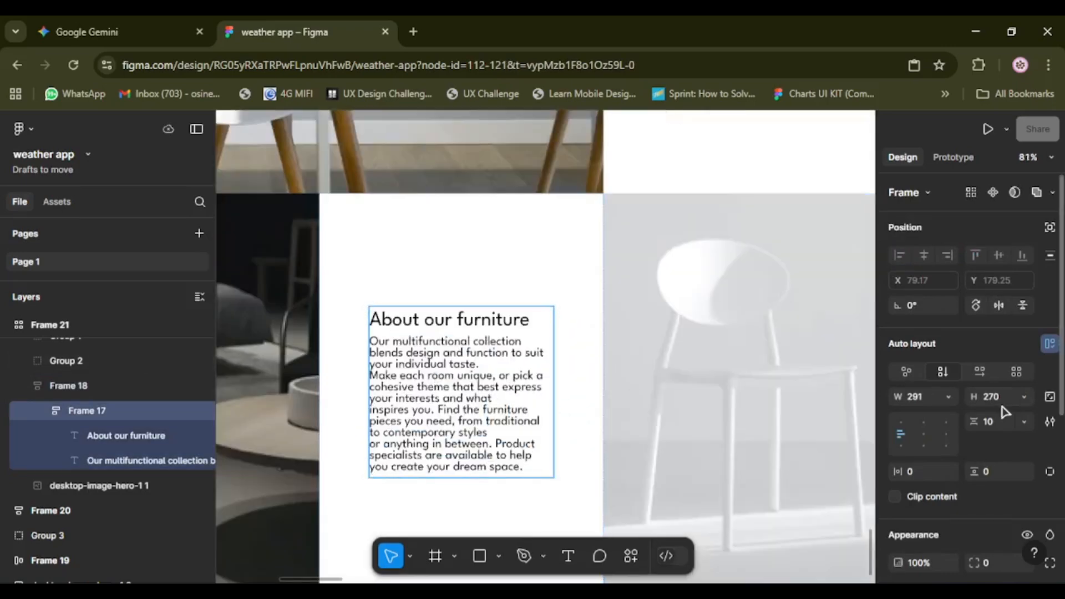
left_click(948, 397)
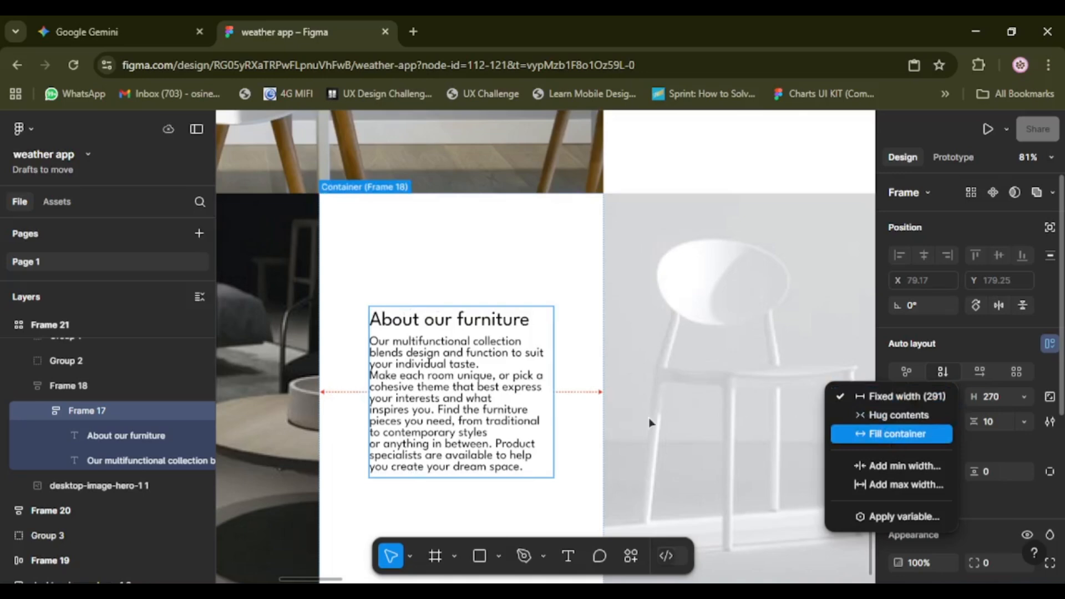
left_click(897, 434)
left_click_drag(555, 400, 578, 340)
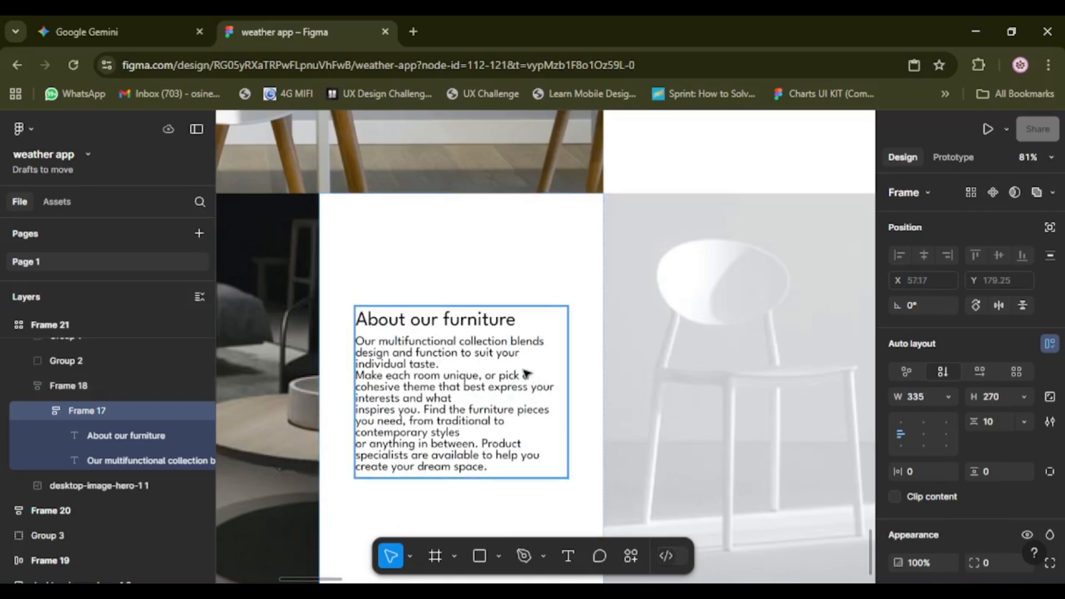
Narrow Frame 3, the text block inside the "Discover innovative ways to decorate" cell, to about 364
scroll(519, 296, "down", 5)
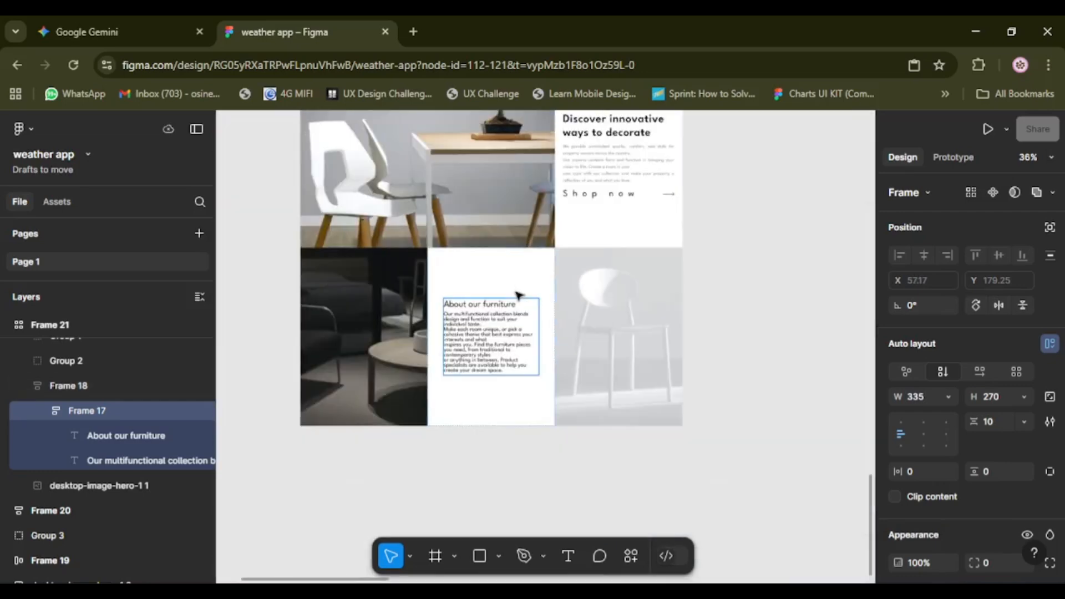
scroll(519, 295, "up", 3)
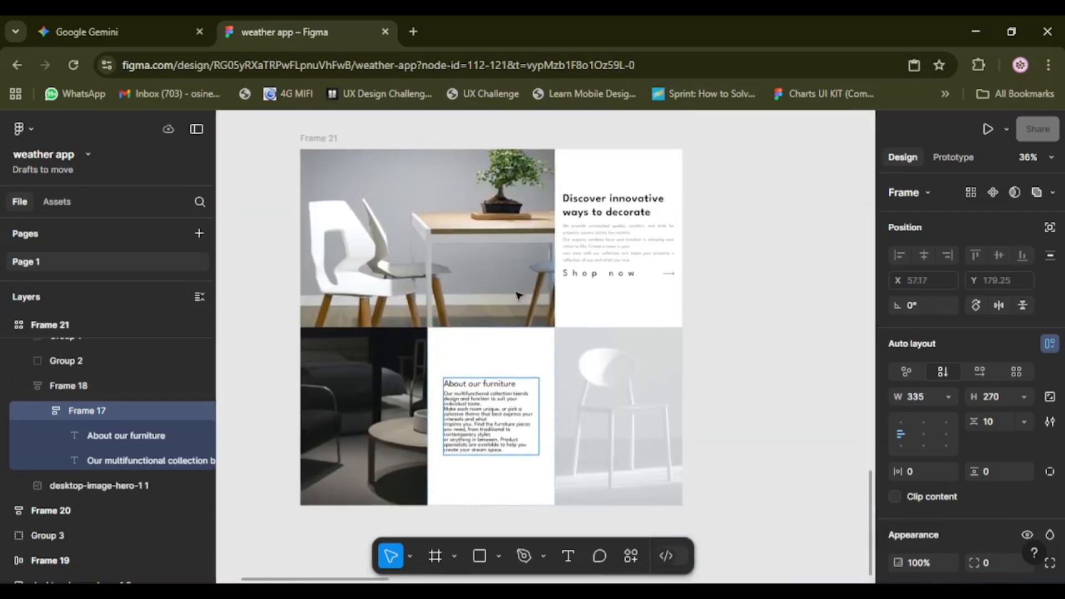
double_click(596, 221)
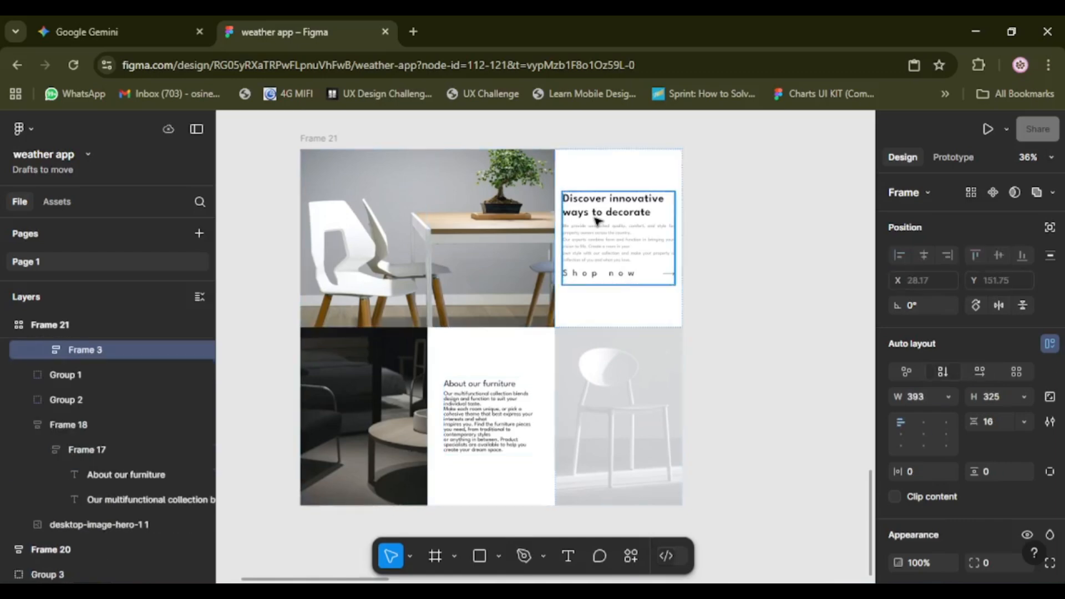
mouse_move(563, 237)
left_mouse_down()
mouse_move(593, 237)
mouse_move(576, 237)
left_mouse_up()
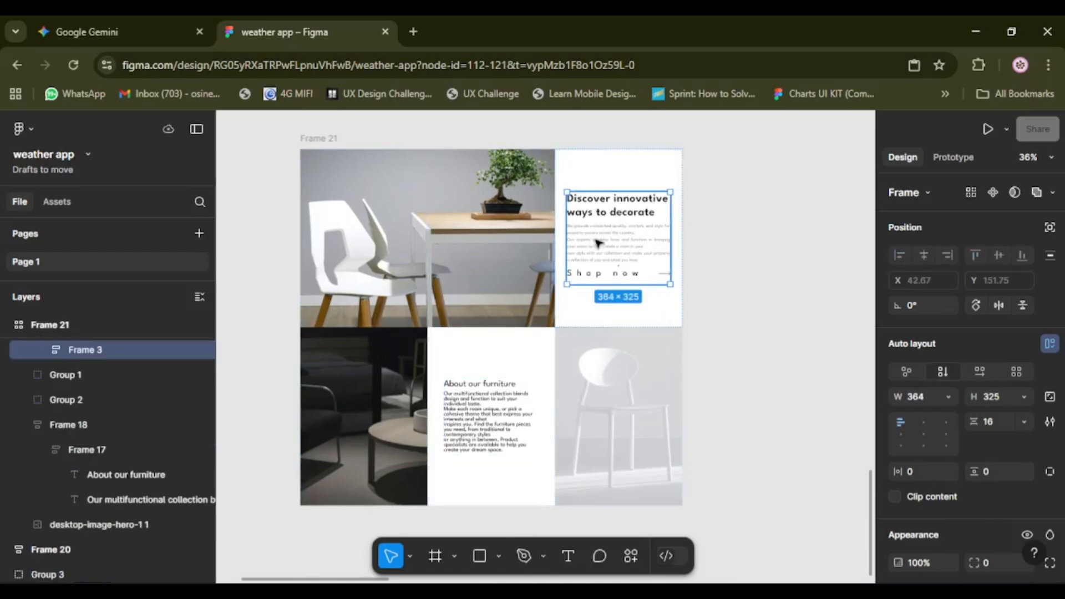
left_click(571, 237)
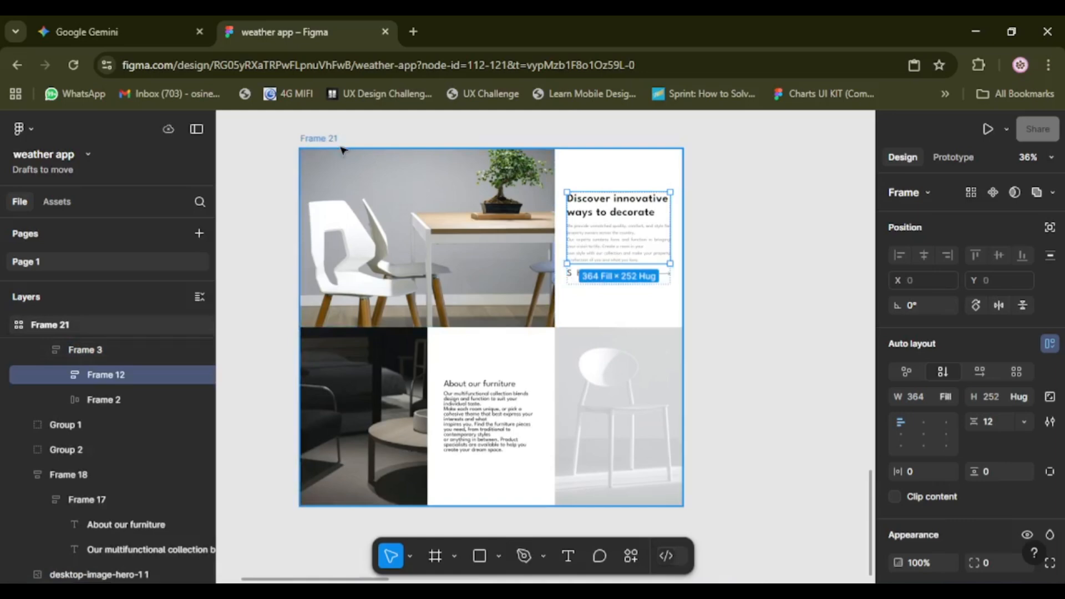
Widen Frame 21 to about 1511, and check the sizing of its two text cells and their text blocks
left_click(633, 288)
left_click_drag(684, 316, 728, 311)
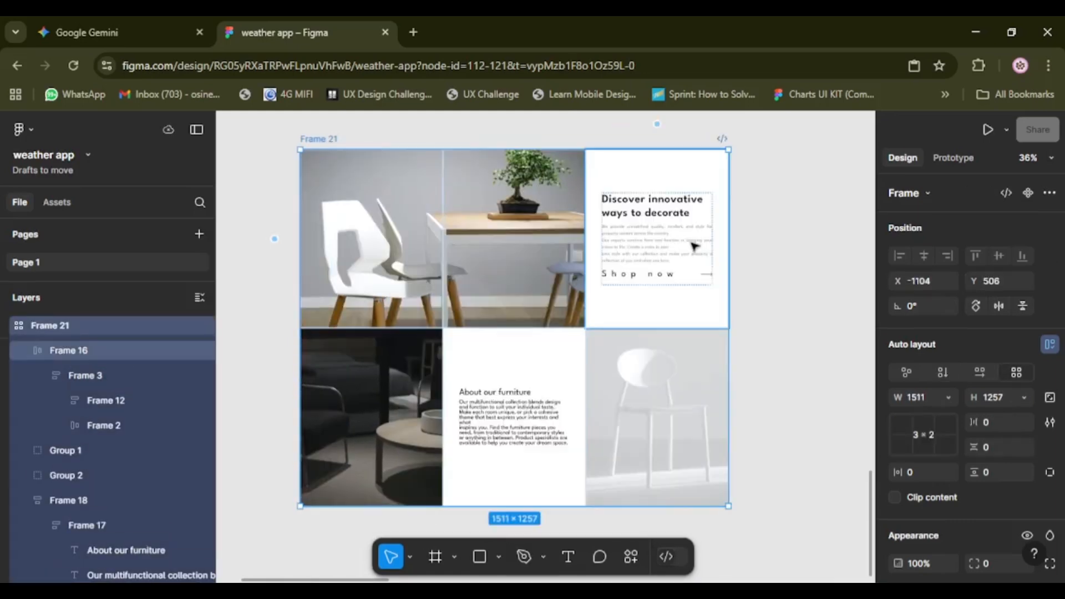
left_click(693, 246)
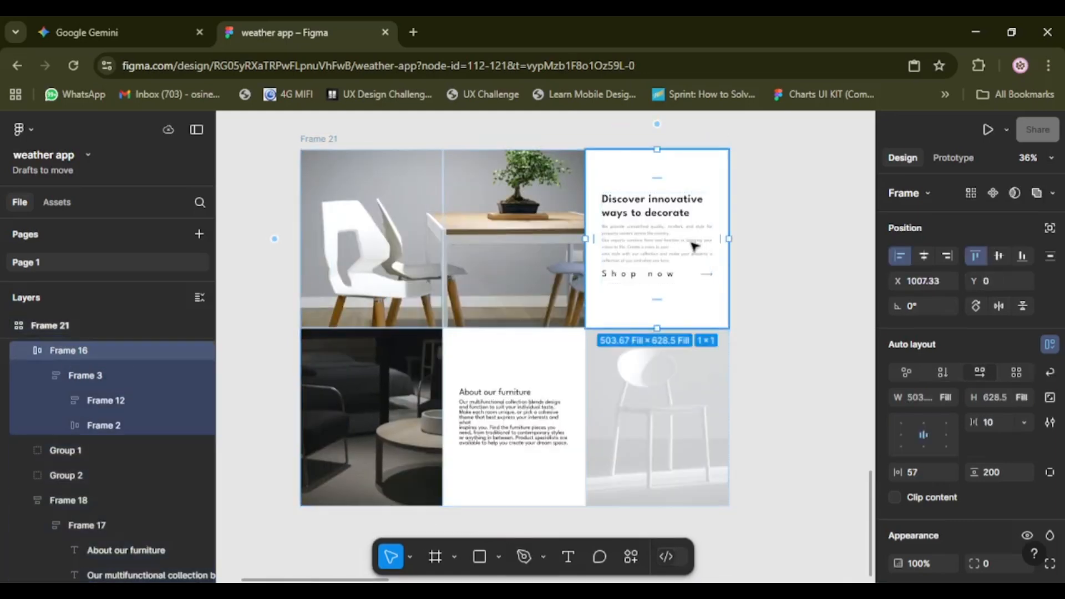
left_click(673, 249)
left_click(486, 440)
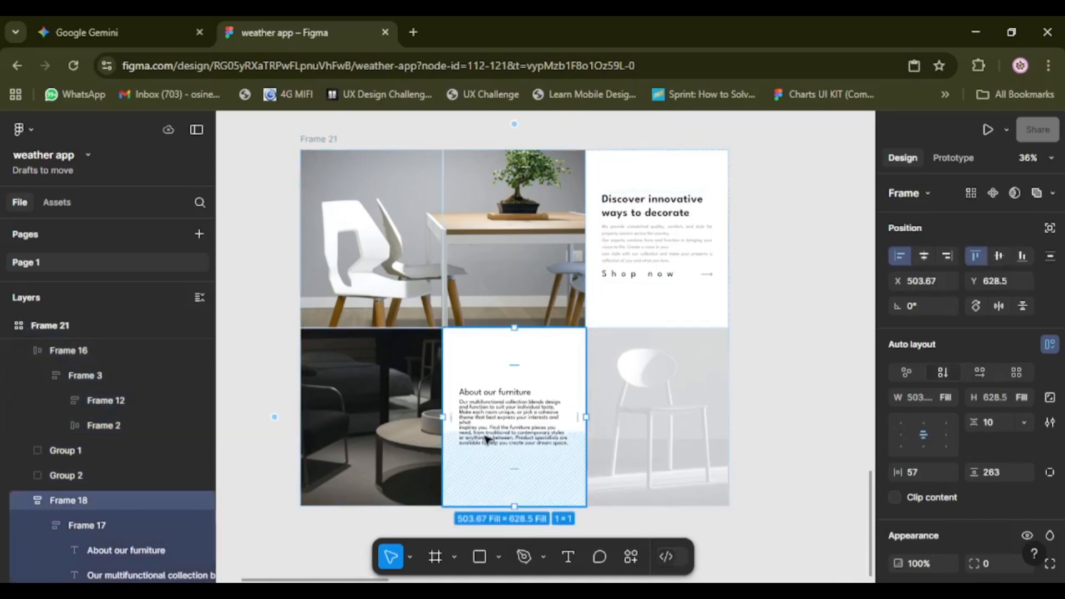
left_click(486, 439)
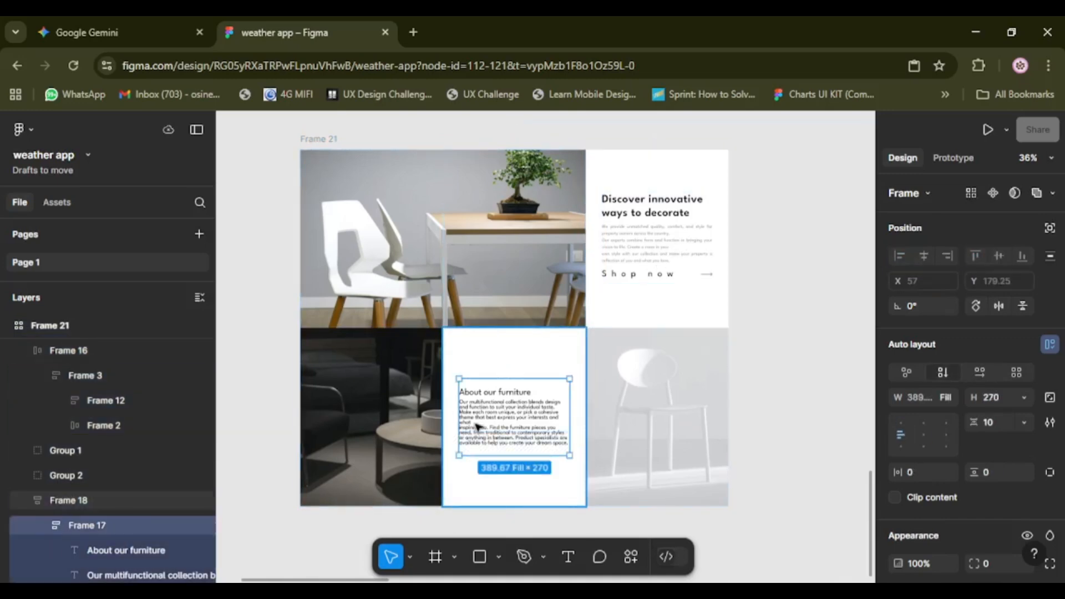
Reduce Frame 21's height to about 1107 and widen it to about 1743
left_click(320, 138)
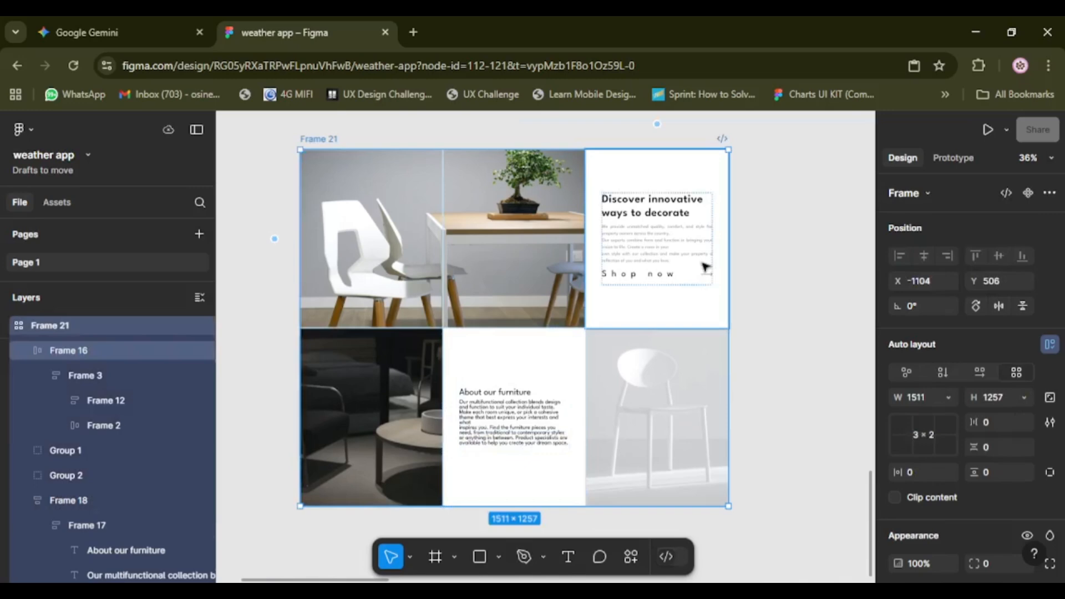
left_click(737, 290)
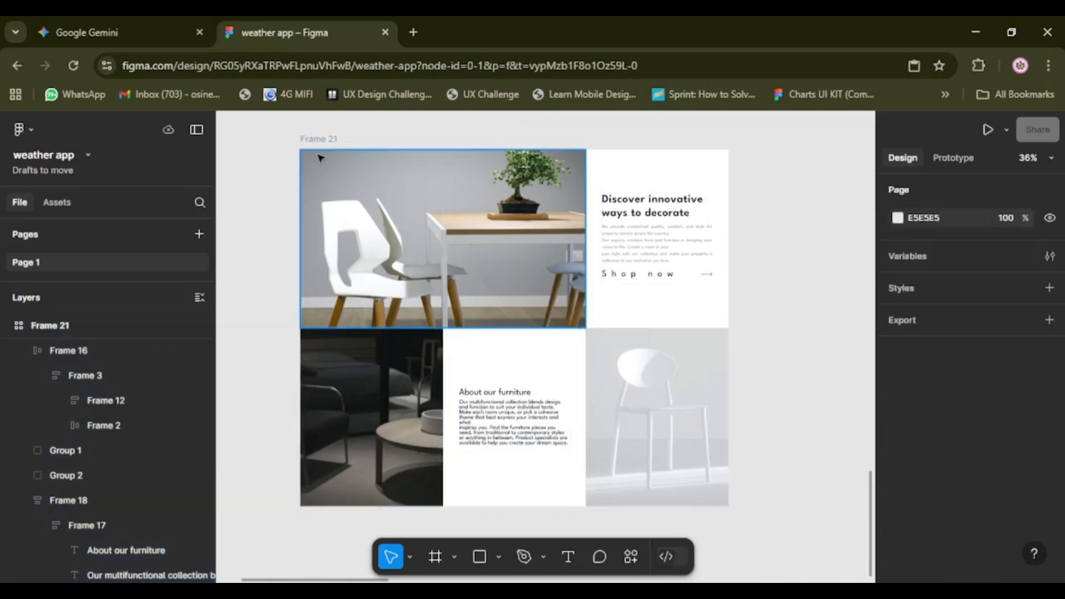
left_click(524, 502)
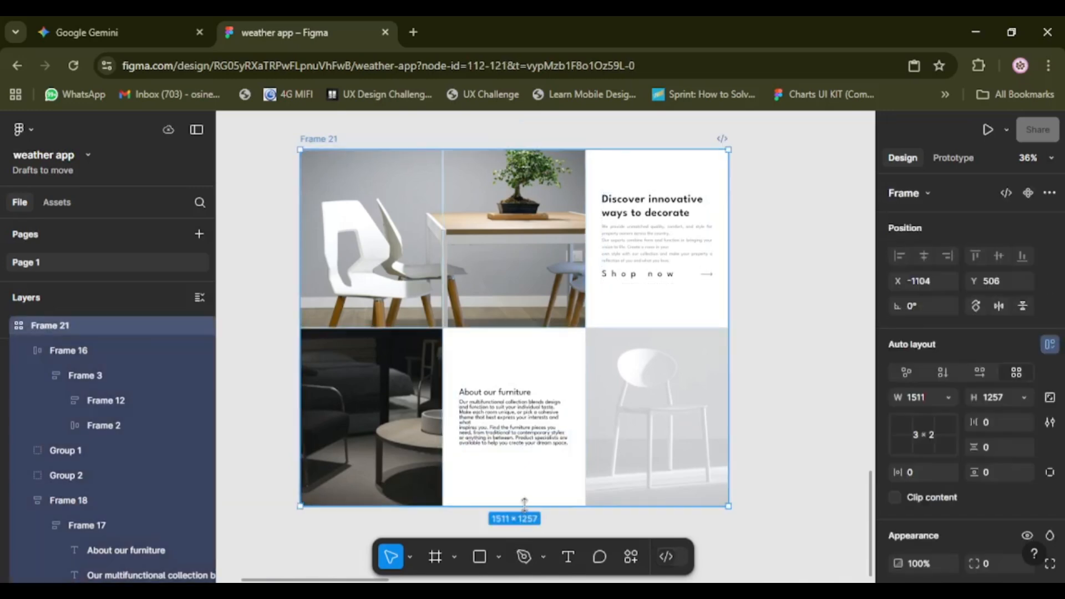
left_click_drag(525, 502, 549, 463)
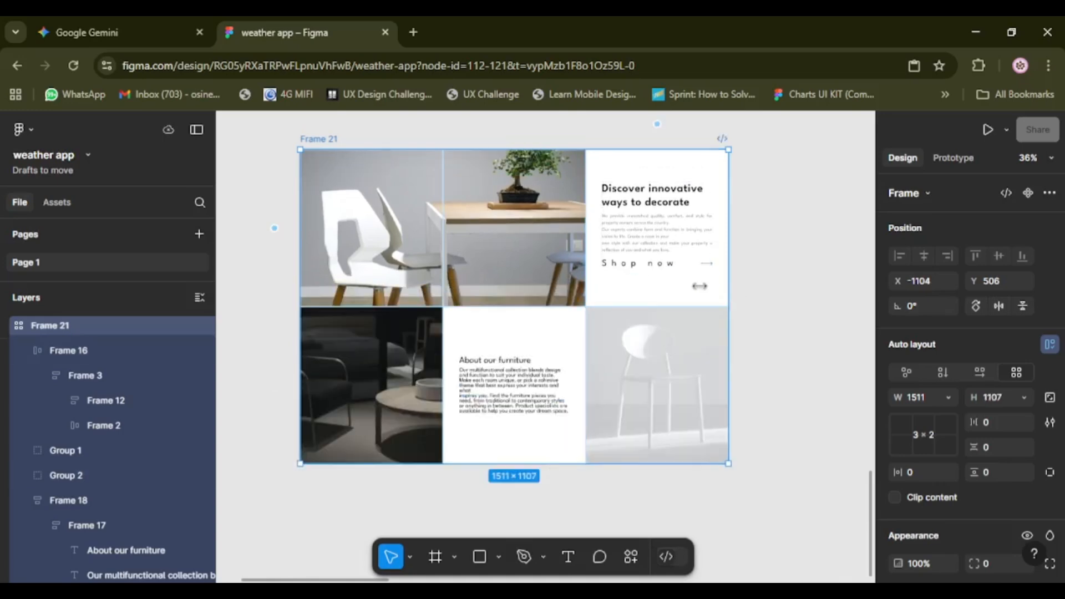
left_click_drag(699, 286, 795, 292)
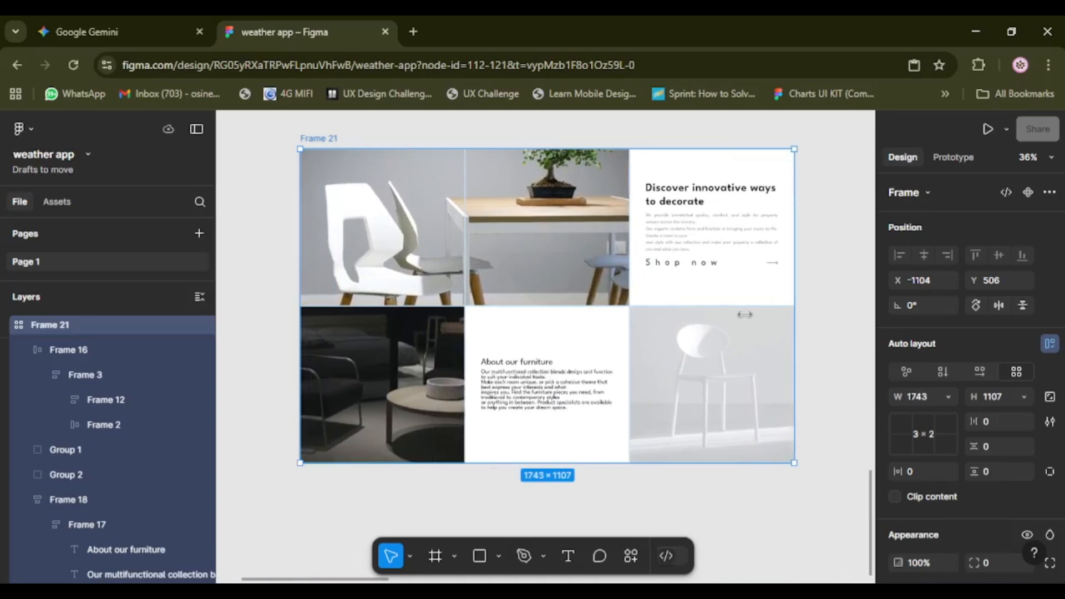